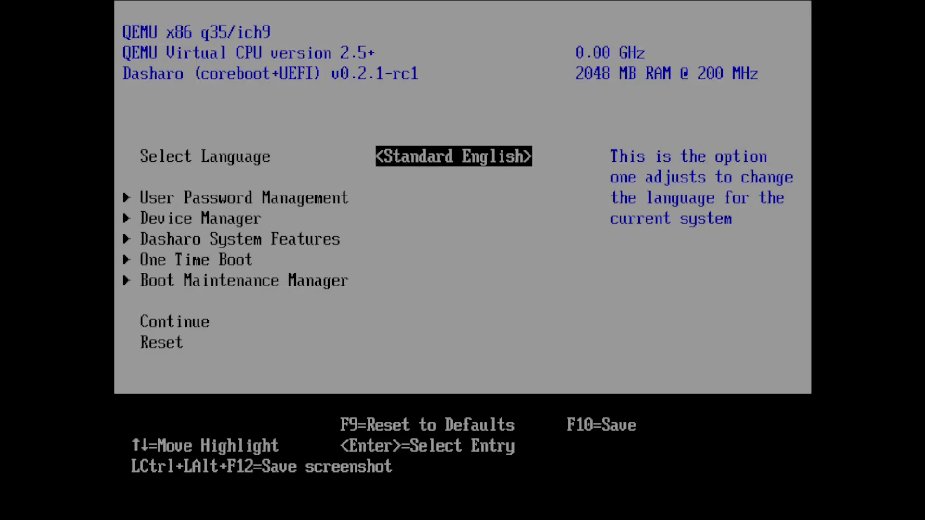
Open the Secure Boot Configuration page in the Device Manager.
{"action": "key", "text": "Down"}
{"action": "key", "text": "Down"}
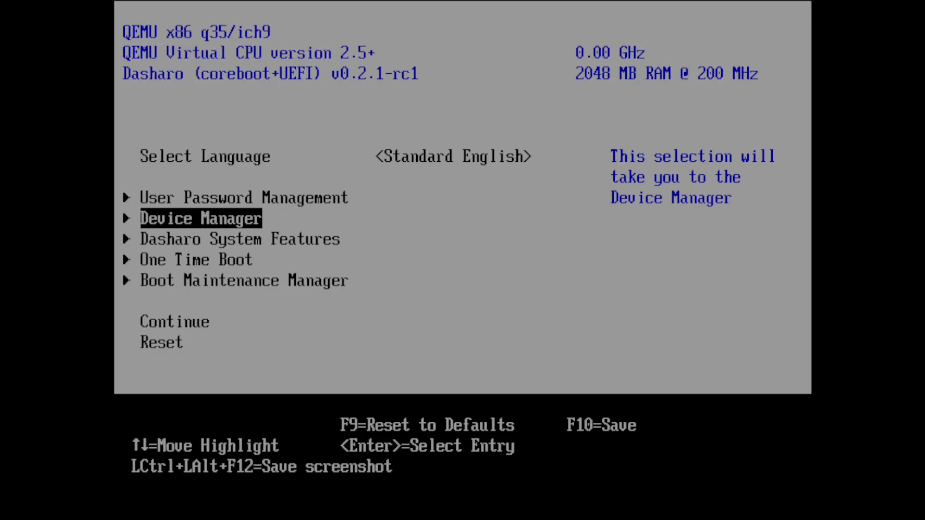
{"action": "key", "text": "Return"}
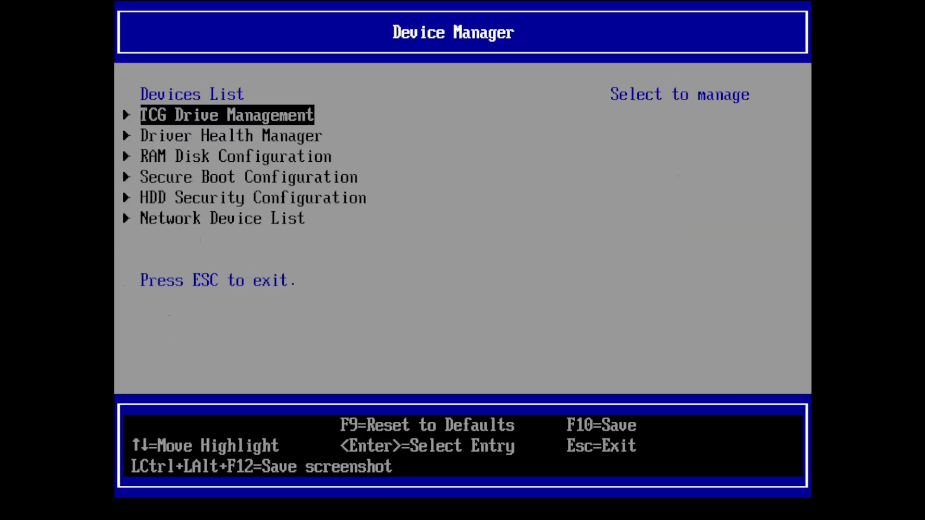
{"action": "key", "text": "Down"}
{"action": "key", "text": "Down"}
{"action": "key", "text": "Down"}
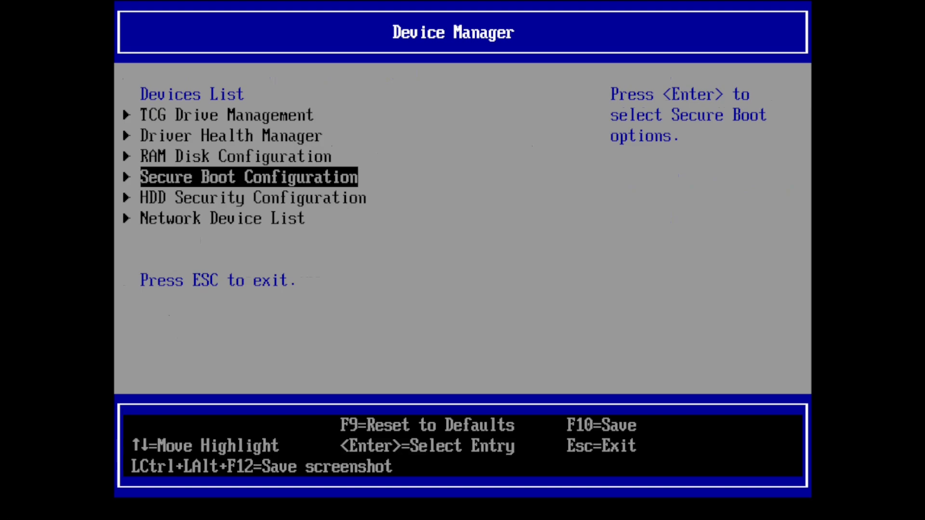
{"action": "key", "text": "Return"}
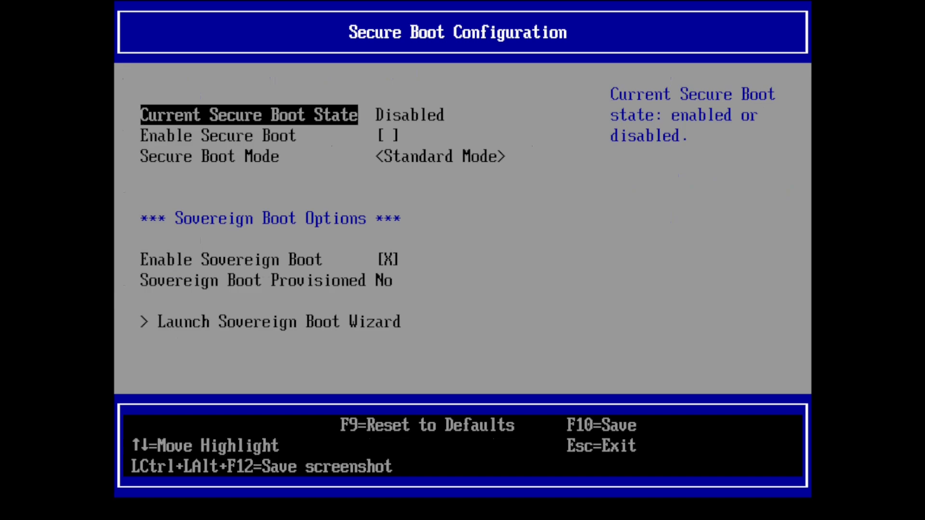
Return to the main setup page and reset the system.
{"action": "key", "text": "Escape"}
{"action": "key", "text": "Escape"}
{"action": "key", "text": "Down"}
{"action": "key", "text": "Down"}
{"action": "key", "text": "Down"}
{"action": "key", "text": "Down"}
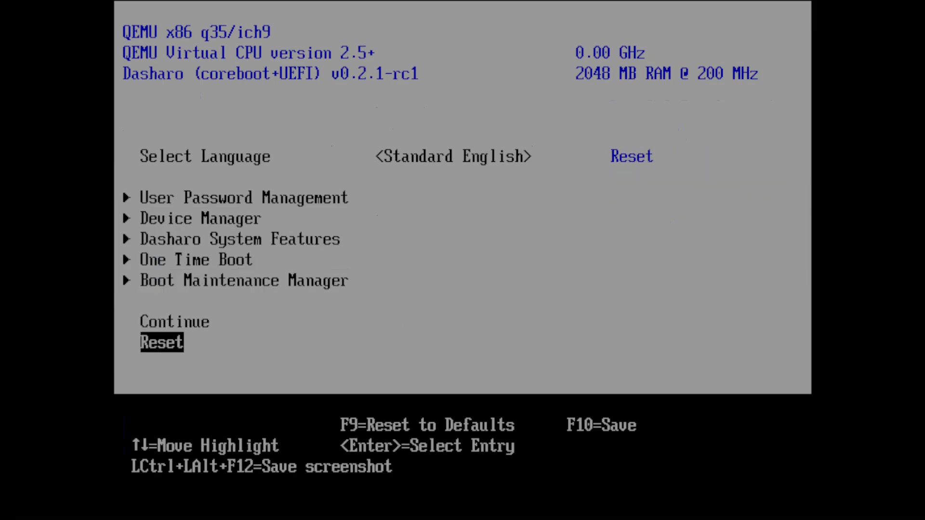
{"action": "key", "text": "Return"}
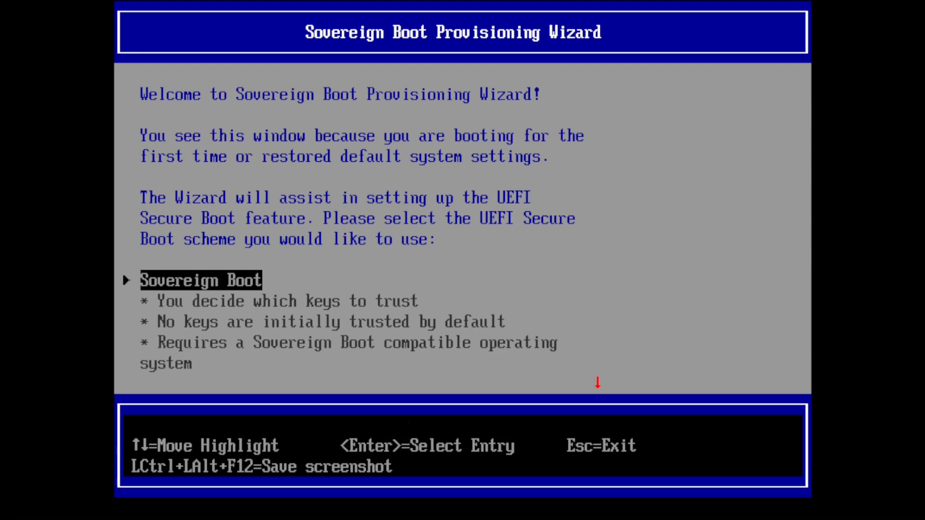
Review the Secure Boot schemes offered by the Sovereign Boot Provisioning Wizard and exit without choosing one.
{"action": "key", "text": "Down"}
{"action": "key", "text": "Down"}
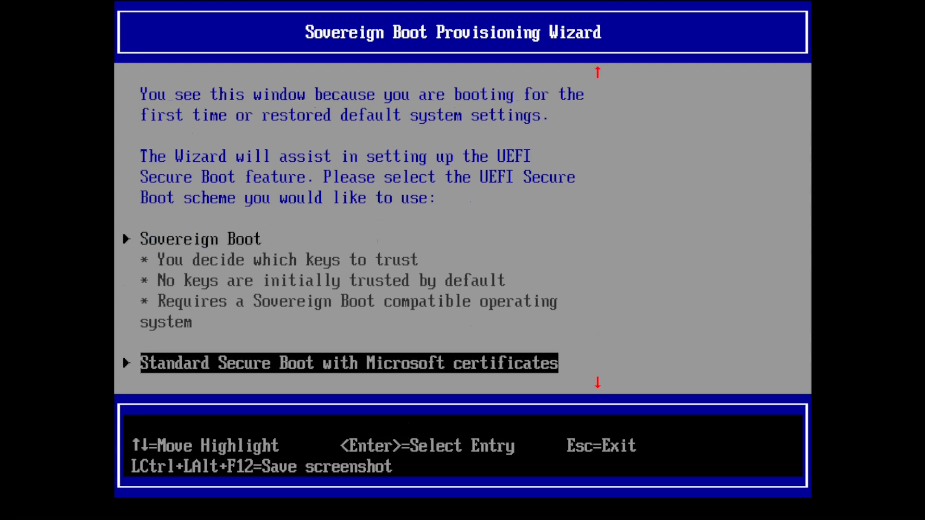
{"action": "key", "text": "Down"}
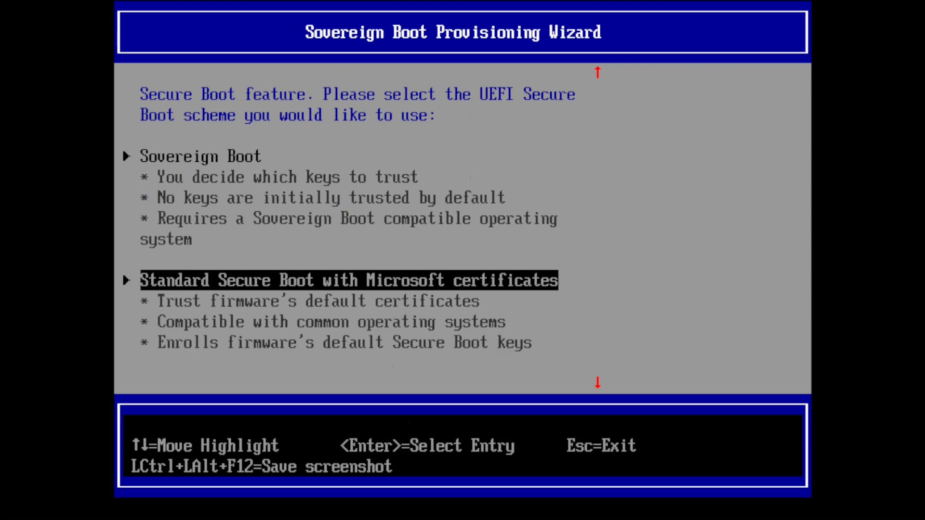
{"action": "key", "text": "Down"}
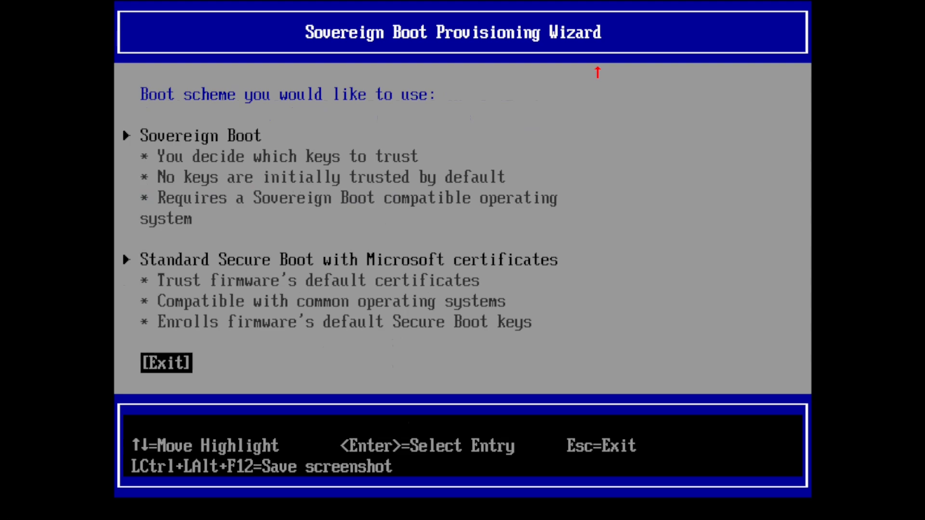
{"action": "key", "text": "Return"}
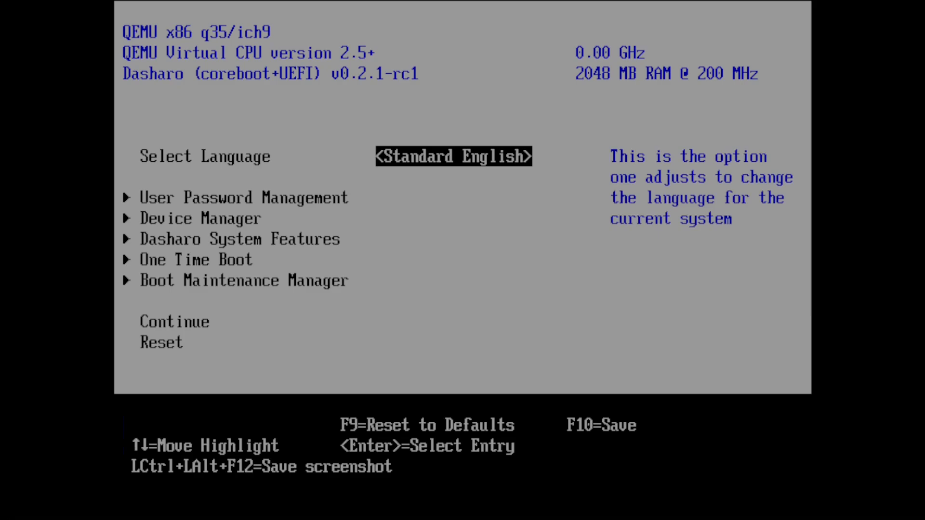
Reopen the Secure Boot Configuration page through the Device Manager.
{"action": "key", "text": "Down"}
{"action": "key", "text": "Down"}
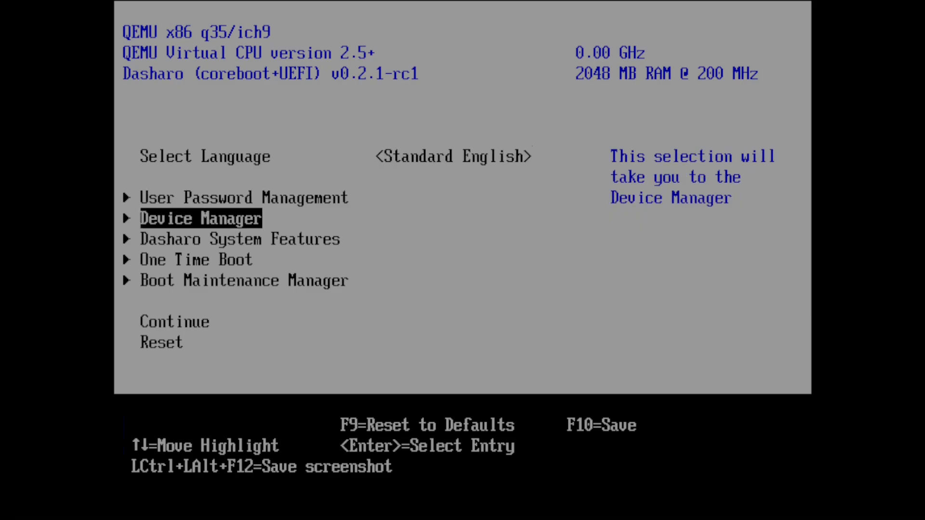
{"action": "key", "text": "Return"}
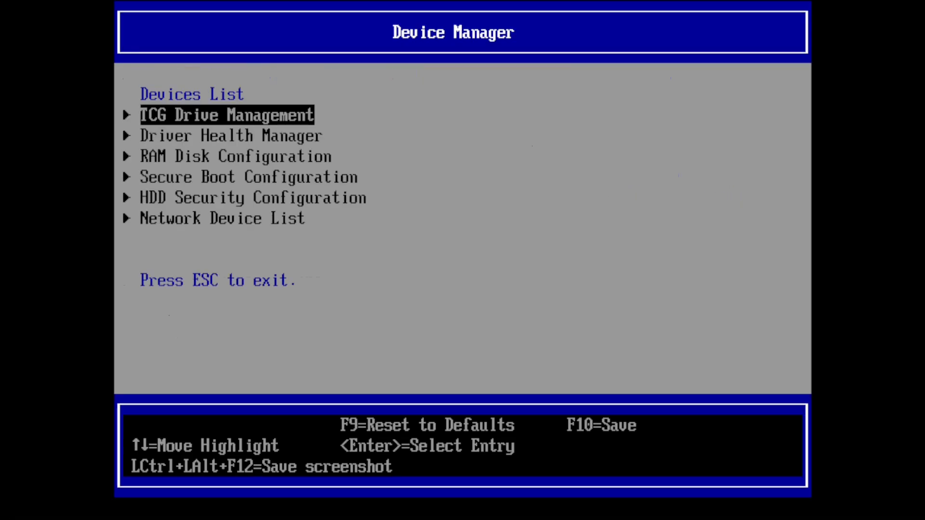
{"action": "key", "text": "Down"}
{"action": "key", "text": "Down"}
{"action": "key", "text": "Down"}
{"action": "key", "text": "Return"}
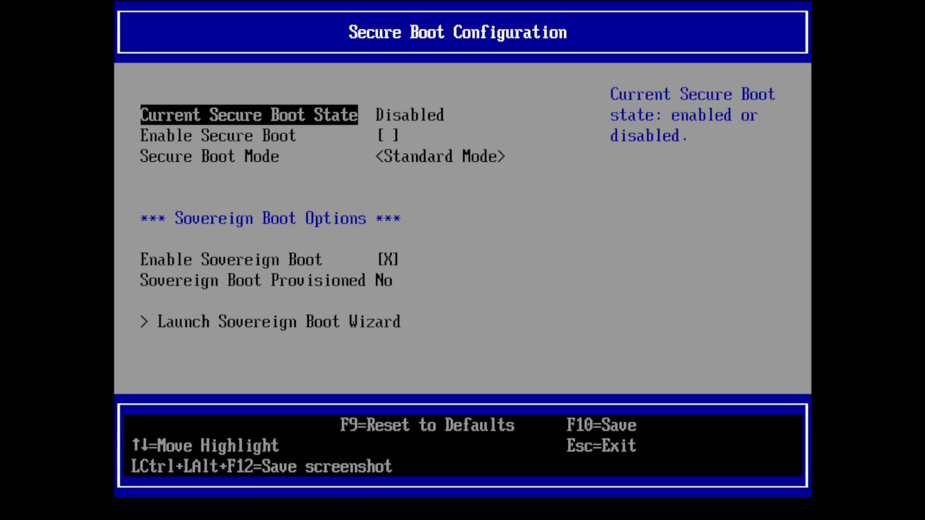
Launch the Sovereign Boot Wizard from the Sovereign Boot options.
{"action": "key", "text": "Down"}
{"action": "key", "text": "Down"}
{"action": "key", "text": "Down"}
{"action": "key", "text": "Down"}
{"action": "key", "text": "Down"}
{"action": "key", "text": "Return"}
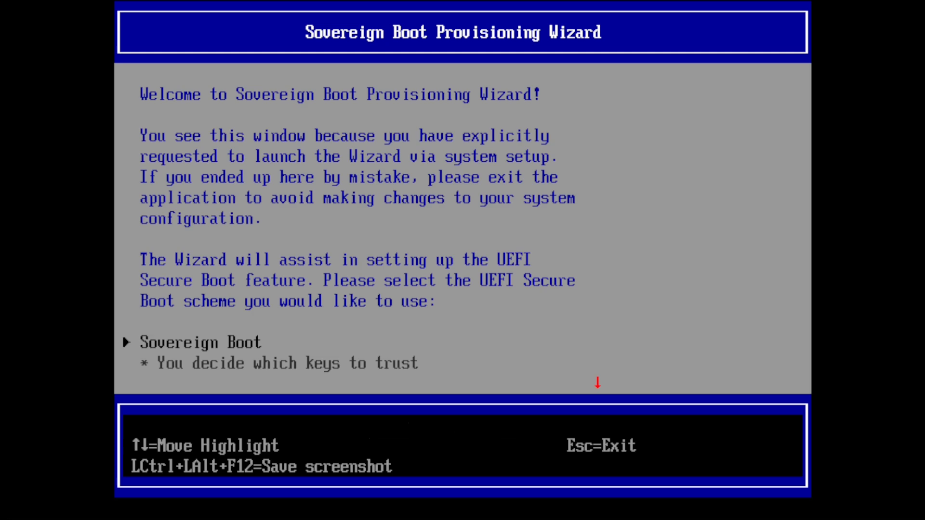
Choose Sovereign Boot as the UEFI Secure Boot scheme and proceed to the first detected bootloader.
{"action": "key", "text": "Down"}
{"action": "key", "text": "Down"}
{"action": "key", "text": "Down"}
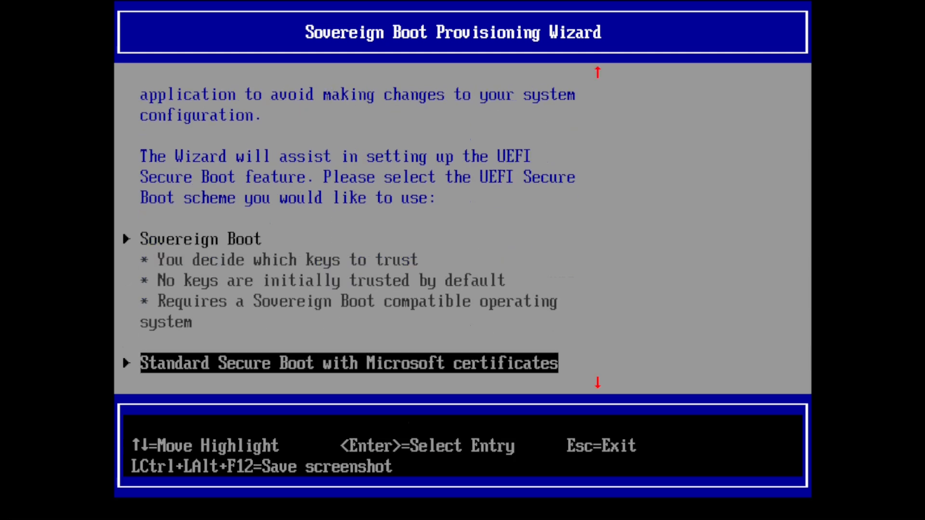
{"action": "key", "text": "Up"}
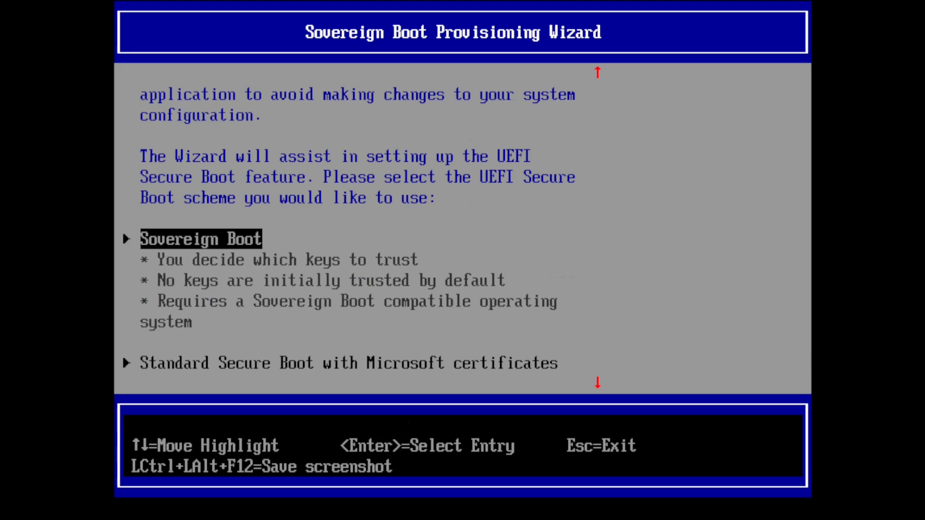
{"action": "key", "text": "Return"}
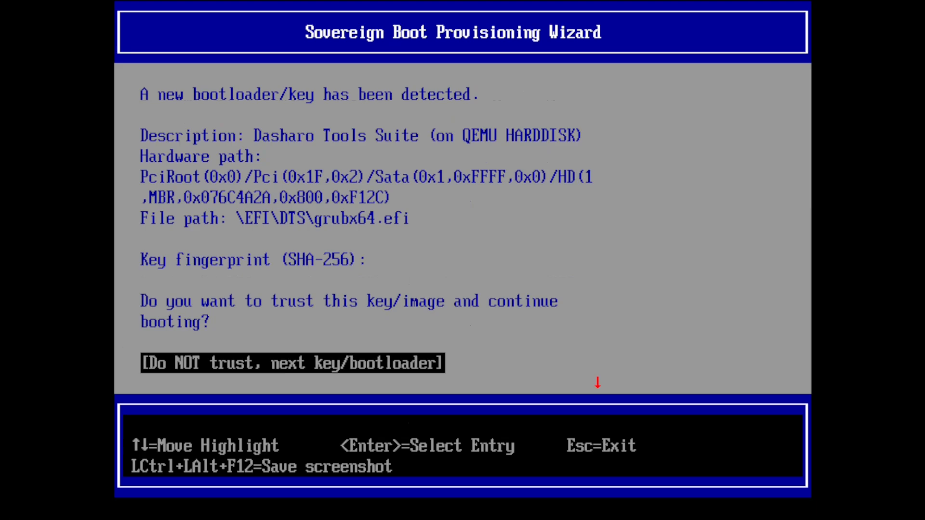
Examine the trust options offered for the Dasharo Tools Suite bootloader \EFI\DTS\grubx64.efi.
{"action": "key", "text": "Down"}
{"action": "key", "text": "Down"}
{"action": "key", "text": "Down"}
{"action": "key", "text": "Down"}
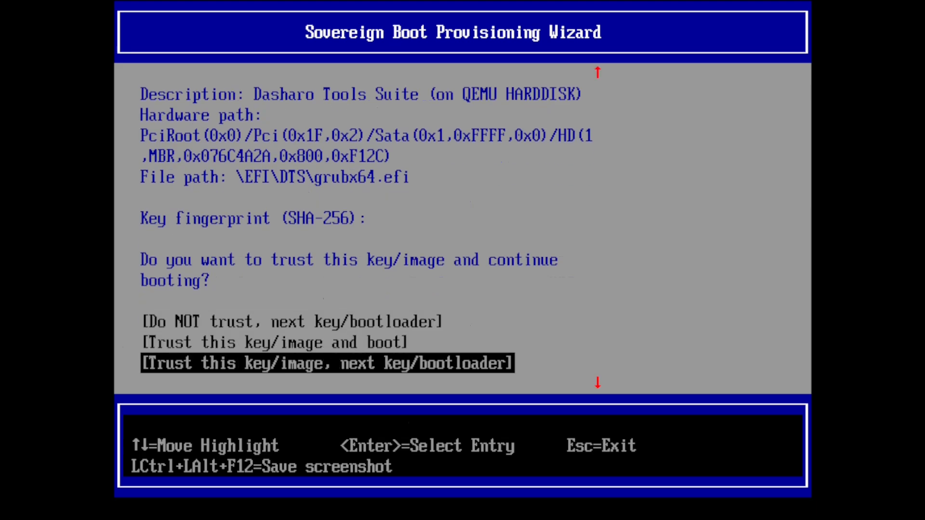
{"action": "key", "text": "Up"}
{"action": "key", "text": "Up"}
{"action": "key", "text": "Up"}
{"action": "key", "text": "Up"}
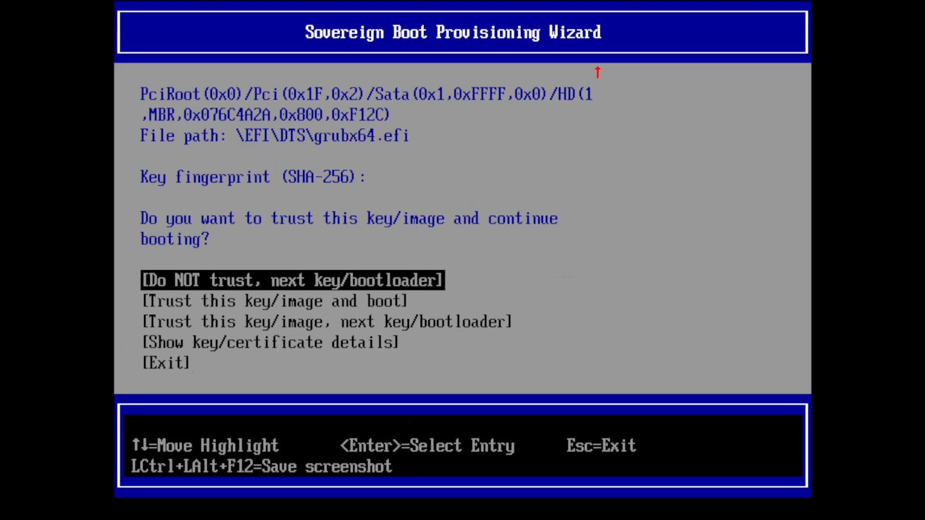
{"action": "key", "text": "Down"}
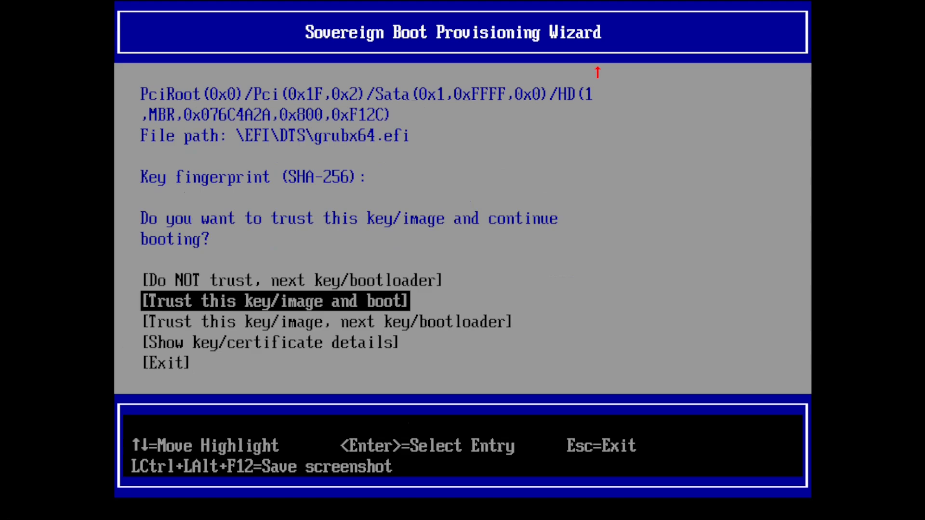
{"action": "key", "text": "Down"}
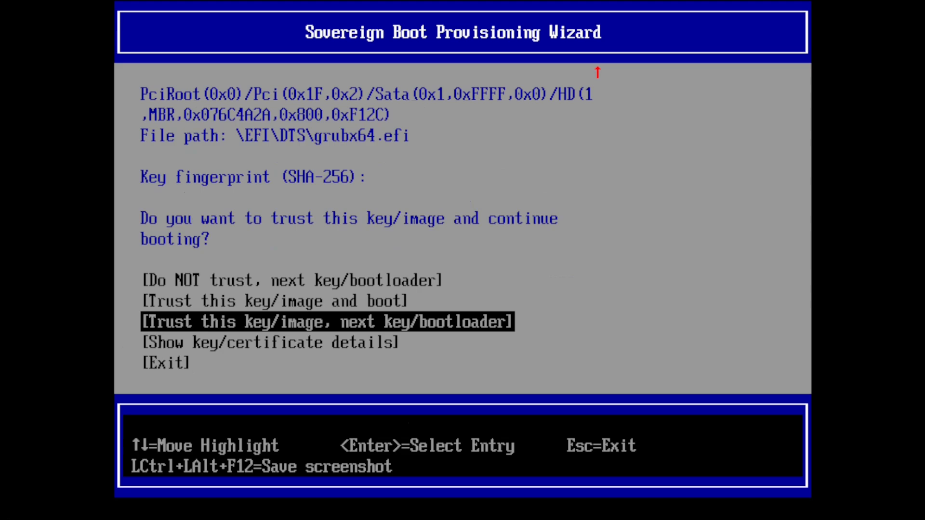
{"action": "key", "text": "Down"}
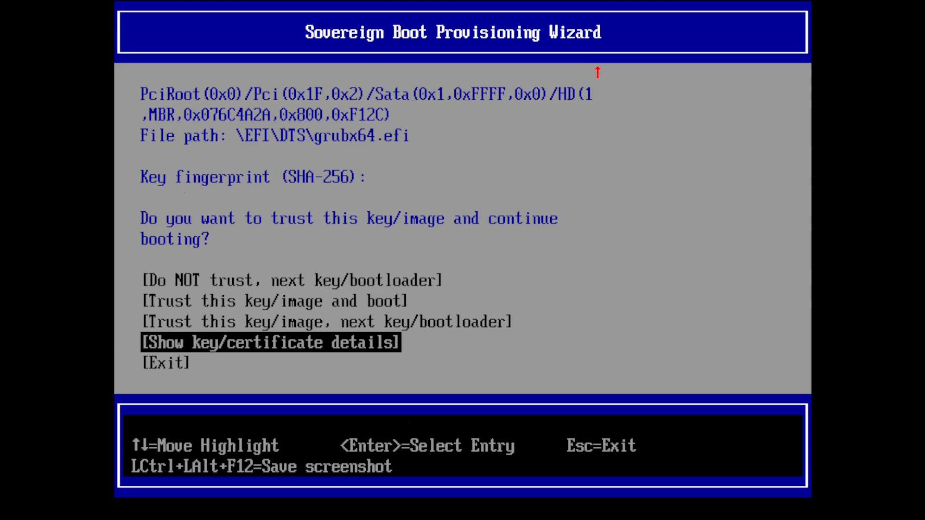
{"action": "key", "text": "Down"}
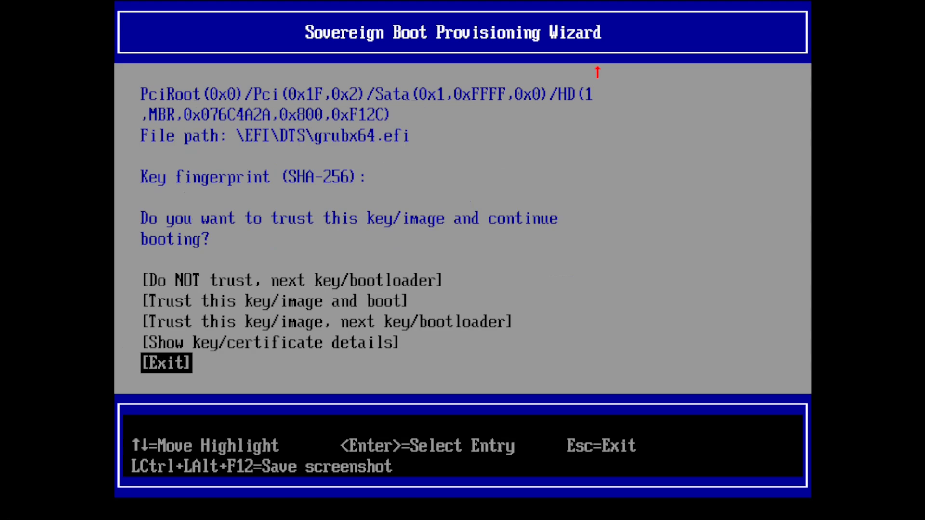
Trust the Dasharo Tools Suite image \EFI\DTS\grubx64.efi and continue to the next key/bootloader.
{"action": "key", "text": "Up"}
{"action": "key", "text": "Up"}
{"action": "key", "text": "Up"}
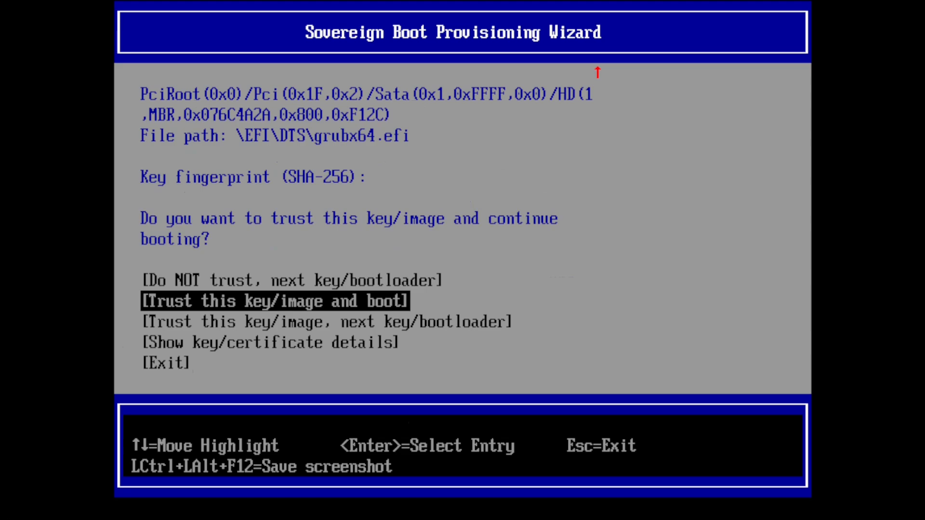
{"action": "key", "text": "Down"}
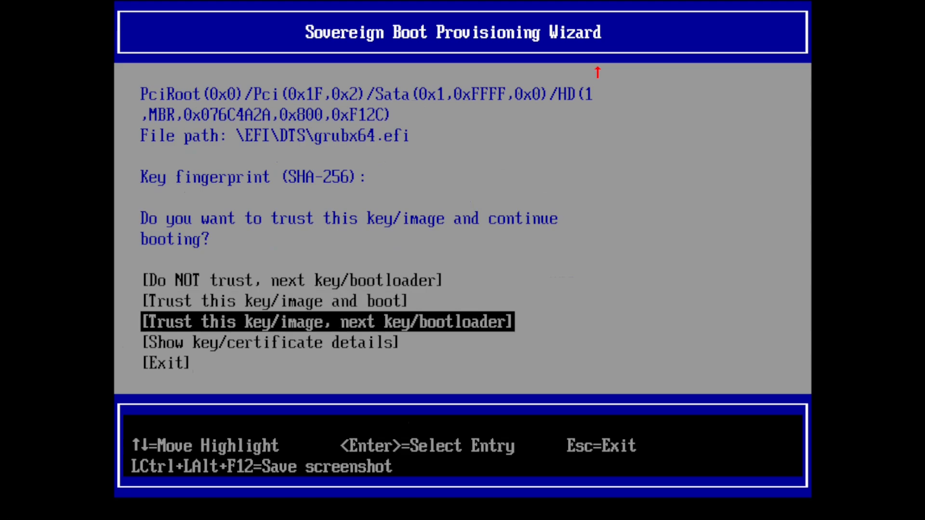
{"action": "key", "text": "Return"}
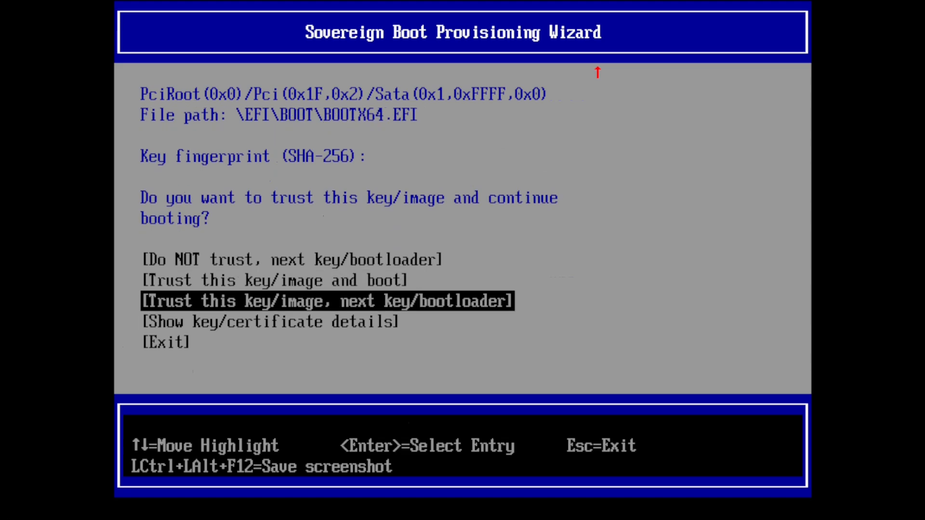
Decline to trust the QEMU HARDDISK bootloader \EFI\BOOT\BOOTX64.EFI and exit the provisioning wizard.
{"action": "key", "text": "Up"}
{"action": "key", "text": "Up"}
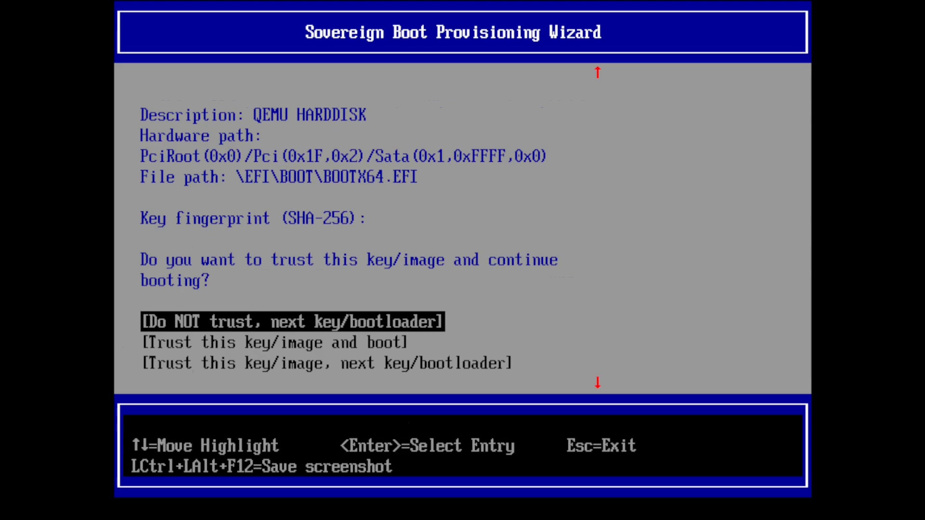
{"action": "key", "text": "Return"}
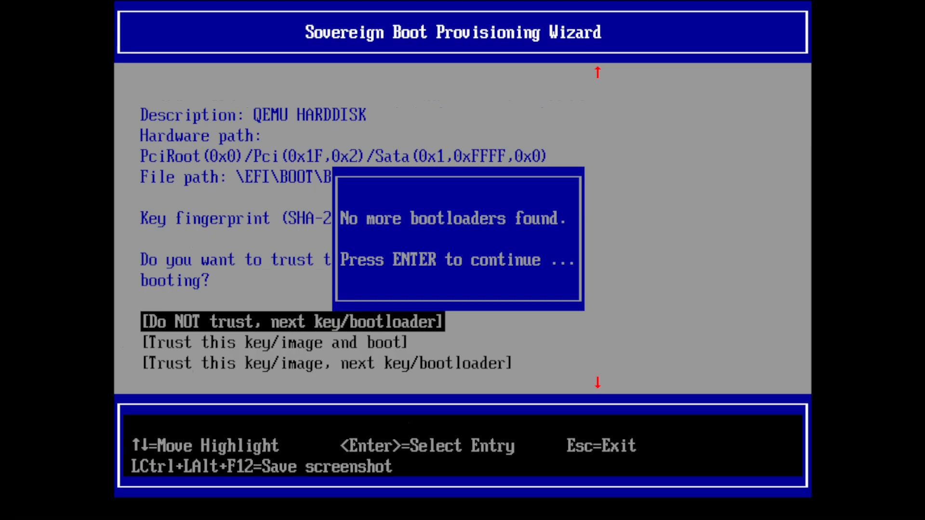
{"action": "key", "text": "Return"}
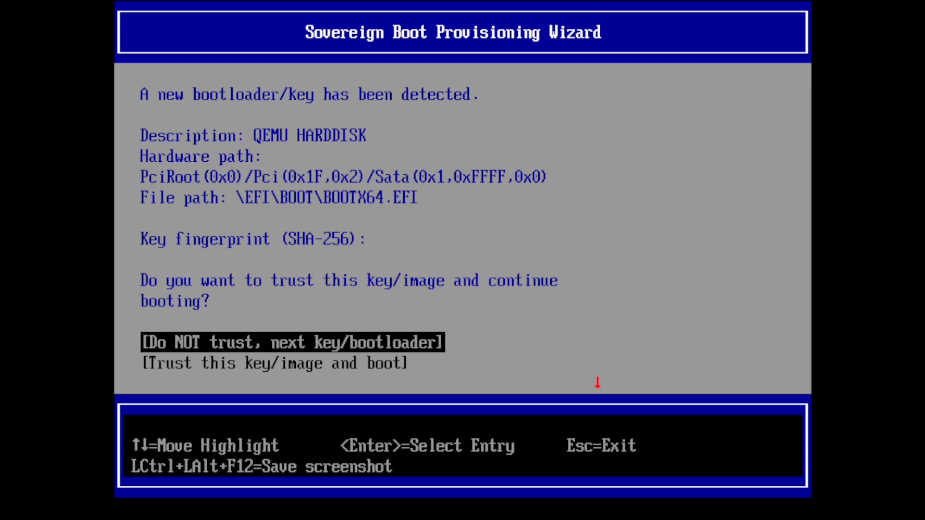
{"action": "key", "text": "Up"}
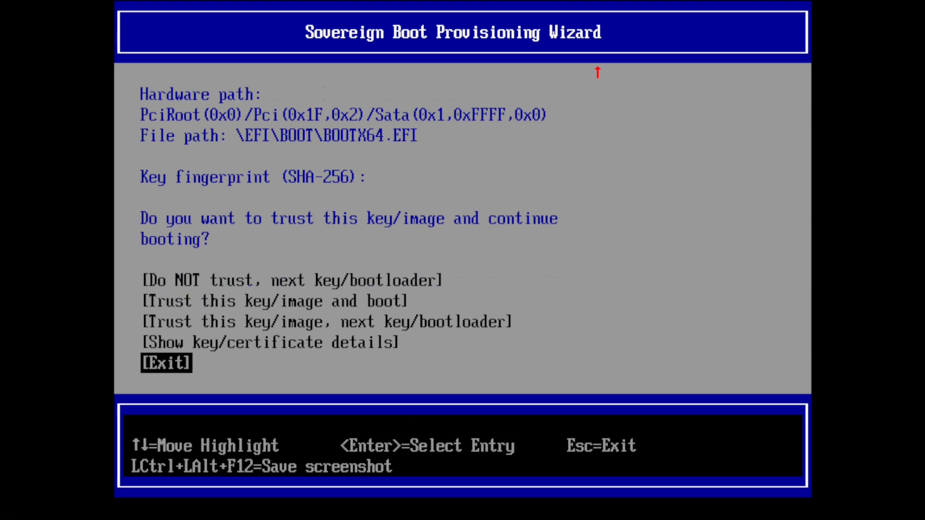
{"action": "key", "text": "Return"}
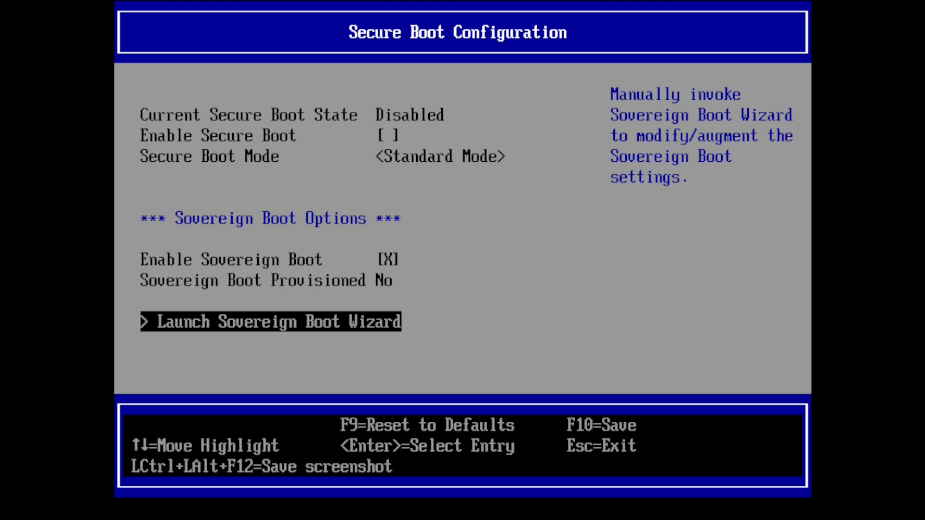
Leave the Secure Boot Configuration and open the File Explorer from the Boot Maintenance Manager.
{"action": "key", "text": "Up"}
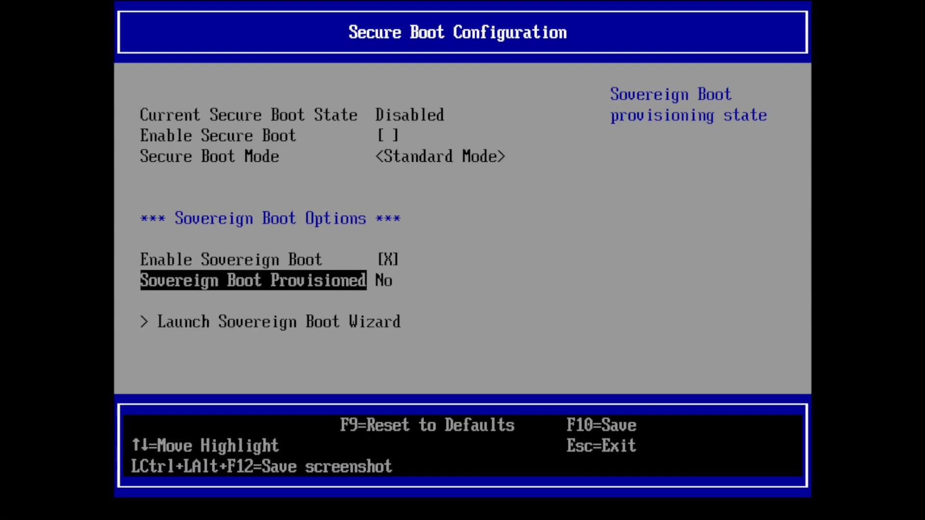
{"action": "key", "text": "Escape"}
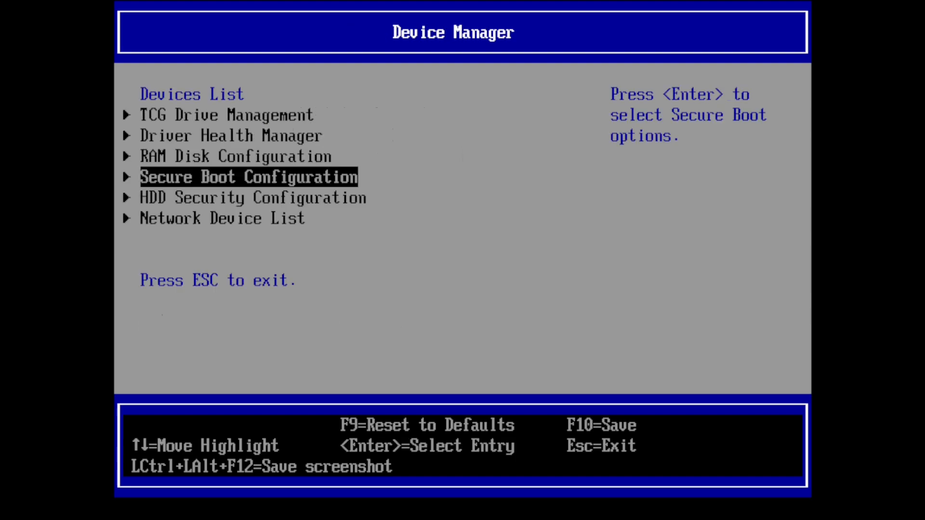
{"action": "key", "text": "Escape"}
{"action": "key", "text": "Down"}
{"action": "key", "text": "Down"}
{"action": "key", "text": "Down"}
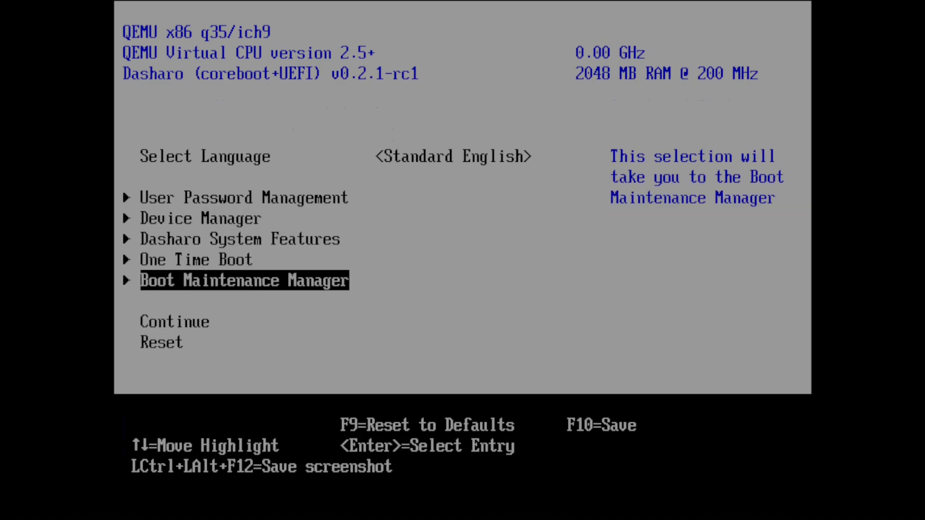
{"action": "key", "text": "Return"}
{"action": "key", "text": "Up"}
{"action": "key", "text": "Up"}
{"action": "key", "text": "Up"}
{"action": "key", "text": "Return"}
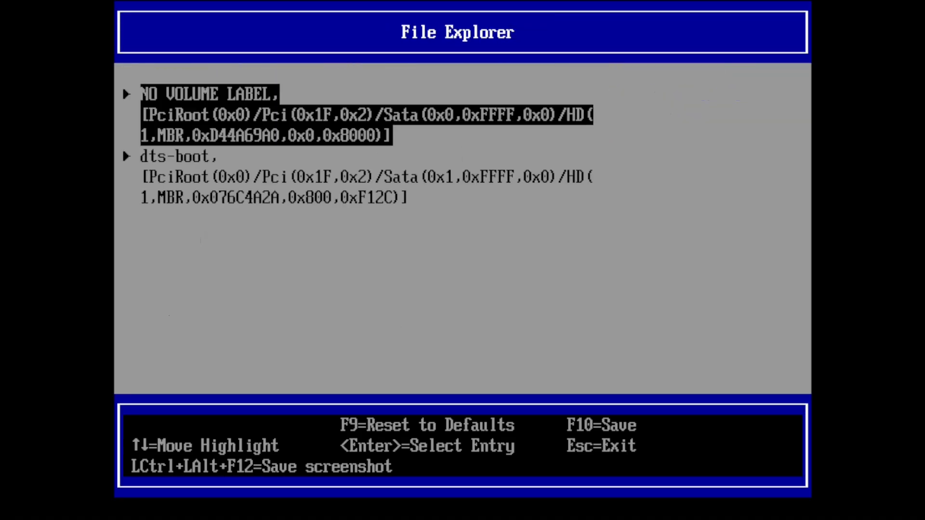
Launch Shell.efi from the NO VOLUME LABEL volume and skip startup.nsh.
{"action": "key", "text": "Return"}
{"action": "key", "text": "Down"}
{"action": "key", "text": "Down"}
{"action": "key", "text": "Return"}
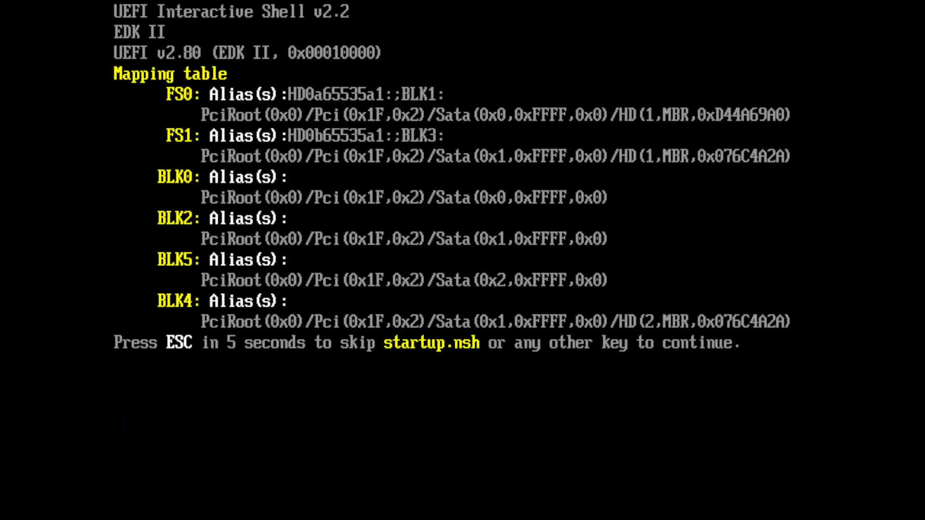
{"action": "key", "text": "Escape"}
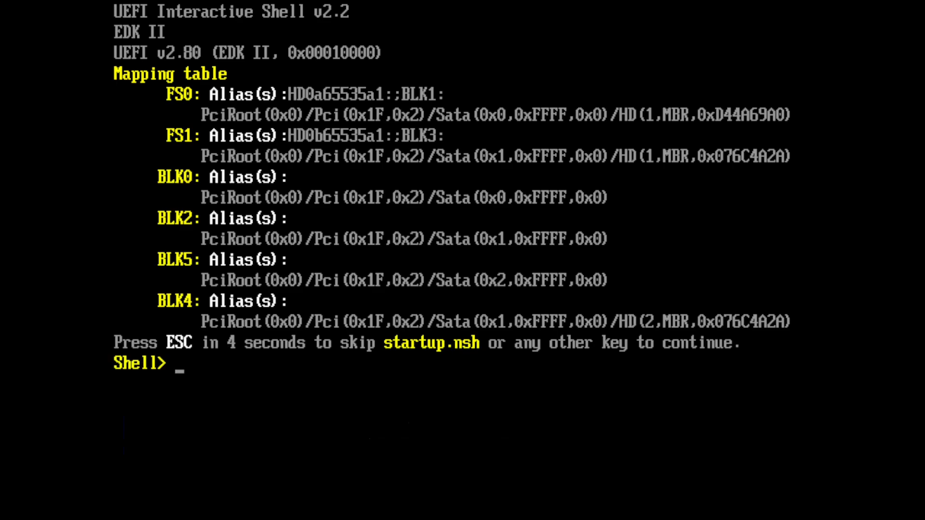
Run "setvar SvBootConfig -guid B57031B9-1ABB-45F8-A9CB-AC5AAD72AD31 -bs -nv =0101" in the UEFI shell and exit the shell.
{"action": "type", "text": "setvar SvBootConfig -guid B57031B9-1ABB-45F8-A9CB-AC5AAD72AD31 -bs -nv =0101"}
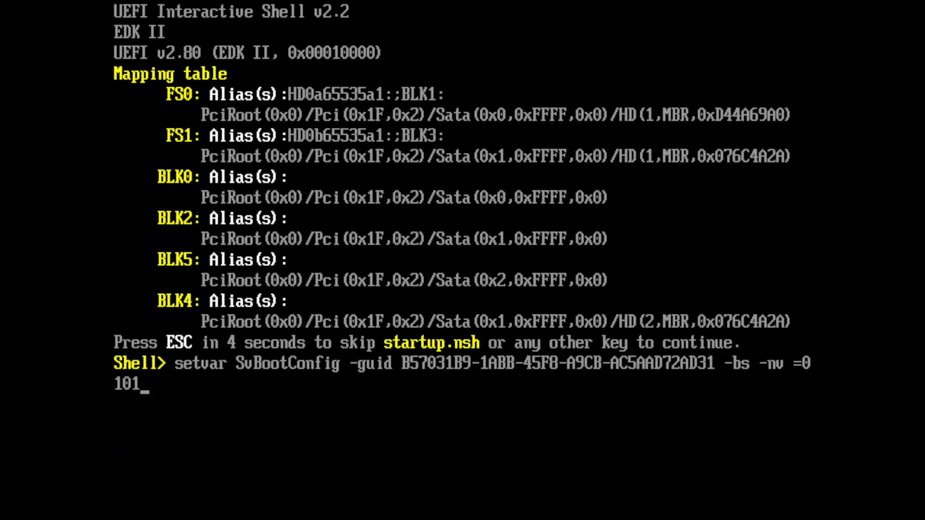
{"action": "key", "text": "Return"}
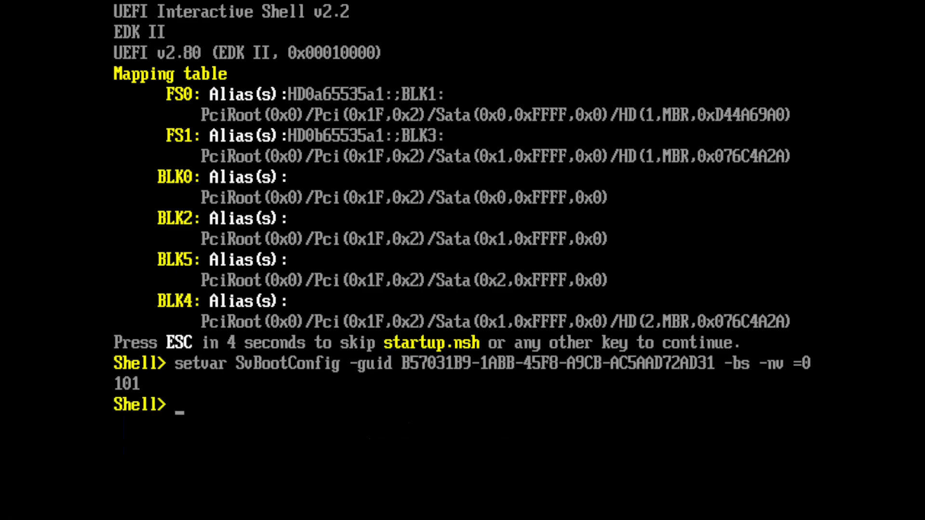
{"action": "type", "text": "exit"}
{"action": "key", "text": "Return"}
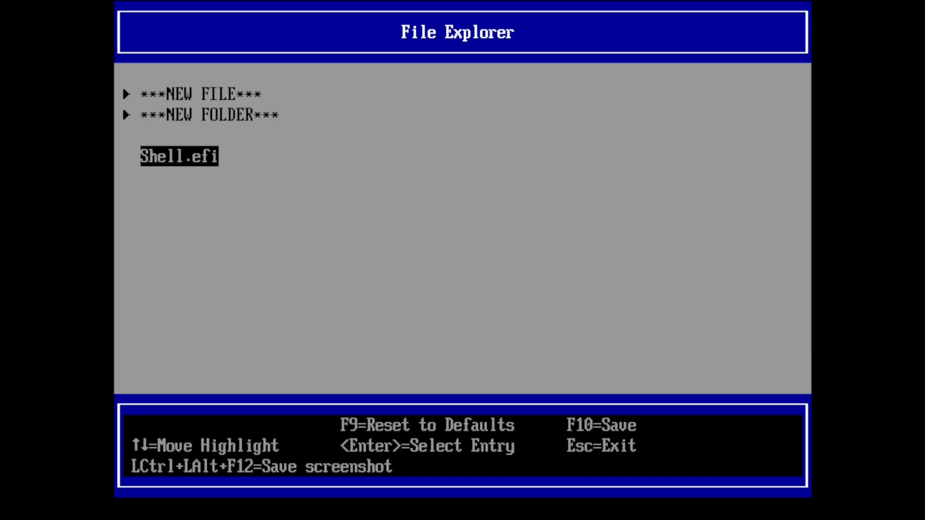
Return to the main setup page and open Secure Boot Configuration in the Device Manager to check the Sovereign Boot provisioning status.
{"action": "key", "text": "Escape"}
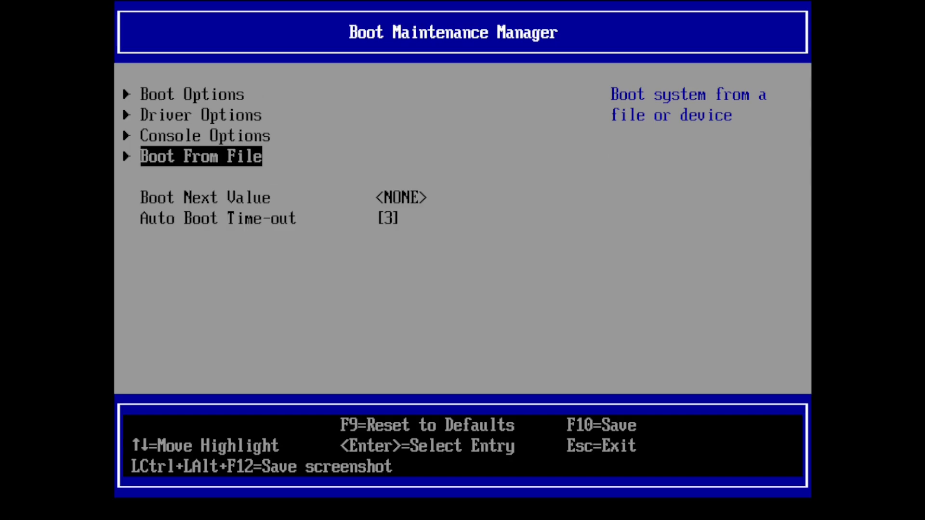
{"action": "key", "text": "Escape"}
{"action": "key", "text": "Up"}
{"action": "key", "text": "Up"}
{"action": "key", "text": "Up"}
{"action": "key", "text": "Return"}
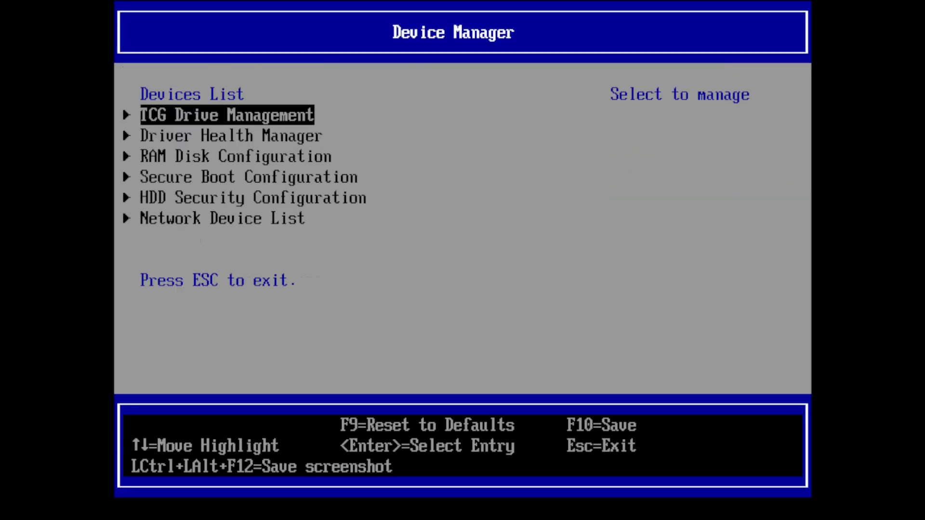
{"action": "key", "text": "Down"}
{"action": "key", "text": "Down"}
{"action": "key", "text": "Down"}
{"action": "key", "text": "Return"}
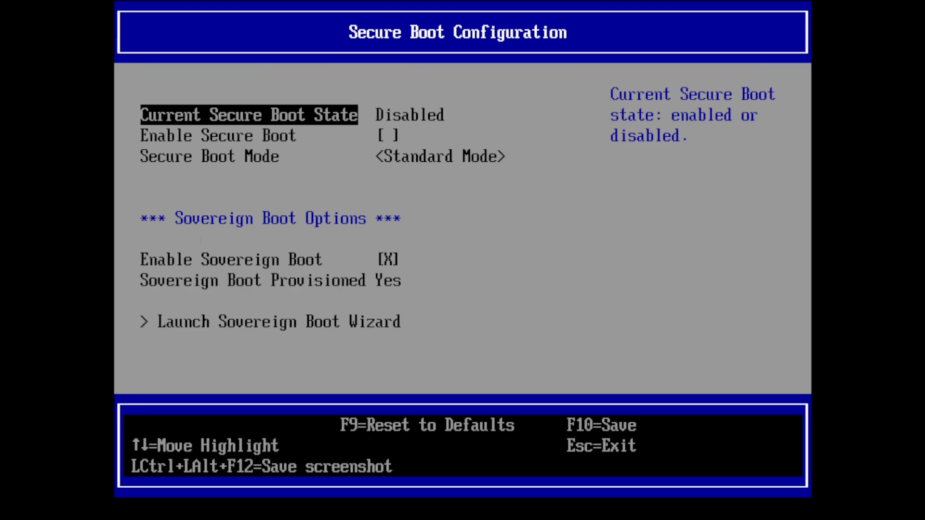
Leave the Secure Boot Configuration, reset the platform and re-enter firmware Setup during startup.
{"action": "key", "text": "Escape"}
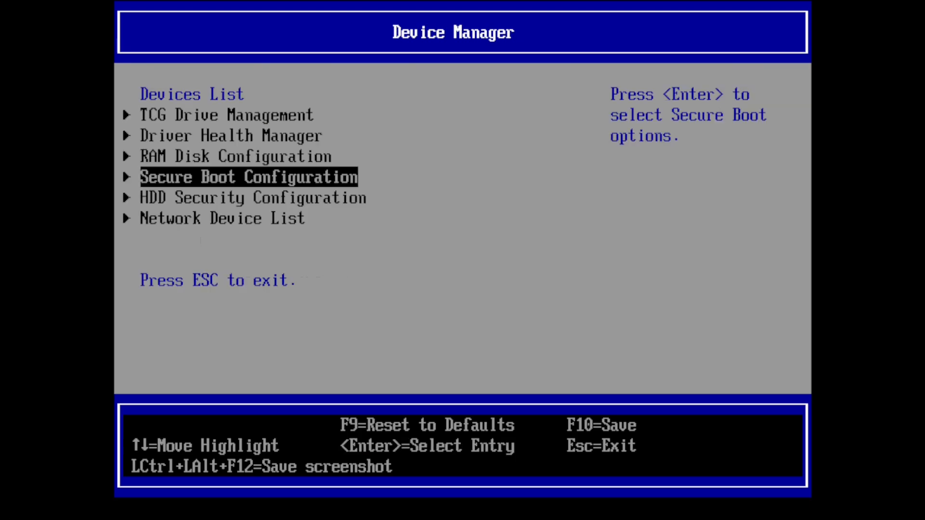
{"action": "key", "text": "Escape"}
{"action": "key", "text": "Up"}
{"action": "key", "text": "Up"}
{"action": "key", "text": "Up"}
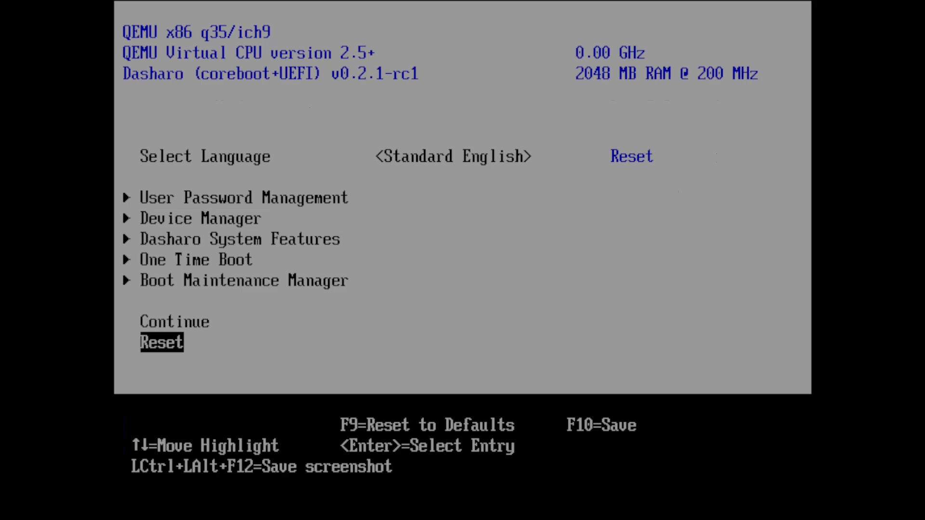
{"action": "key", "text": "Return"}
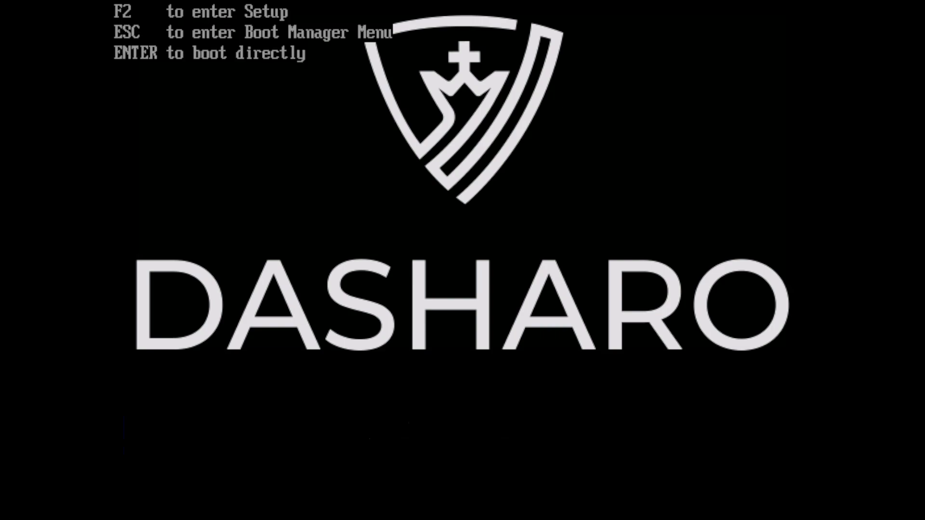
{"action": "key", "text": "F2"}
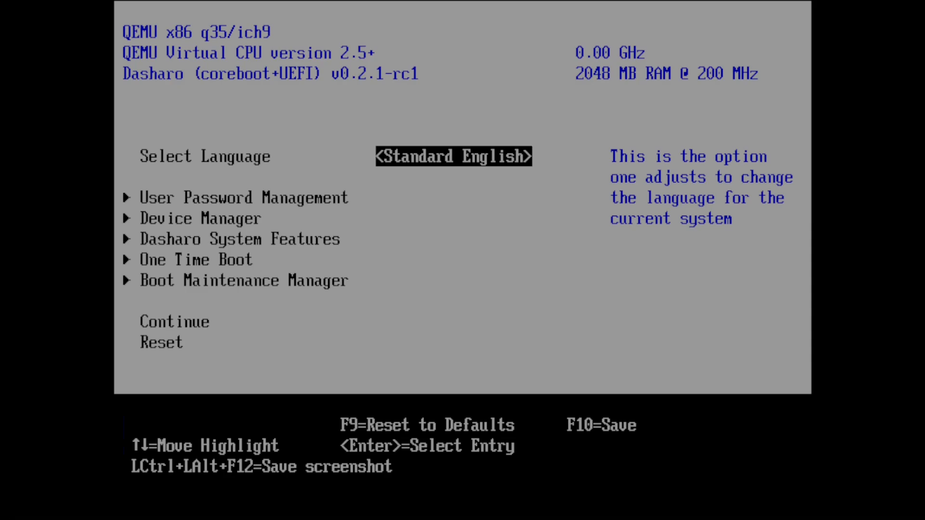
Turn on Enable Secure Boot in the Device Manager's Secure Boot Configuration and acknowledge the configuration change notice.
{"action": "key", "text": "Down"}
{"action": "key", "text": "Down"}
{"action": "key", "text": "Return"}
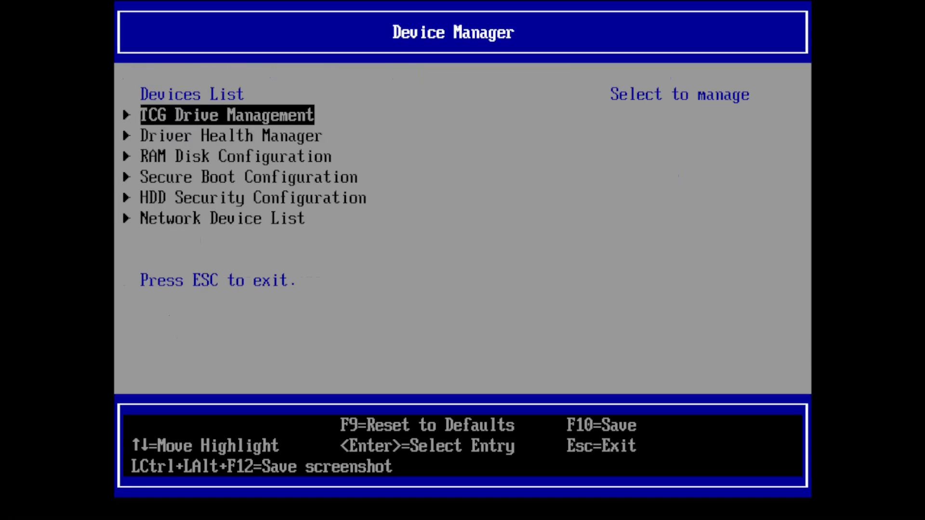
{"action": "key", "text": "Down"}
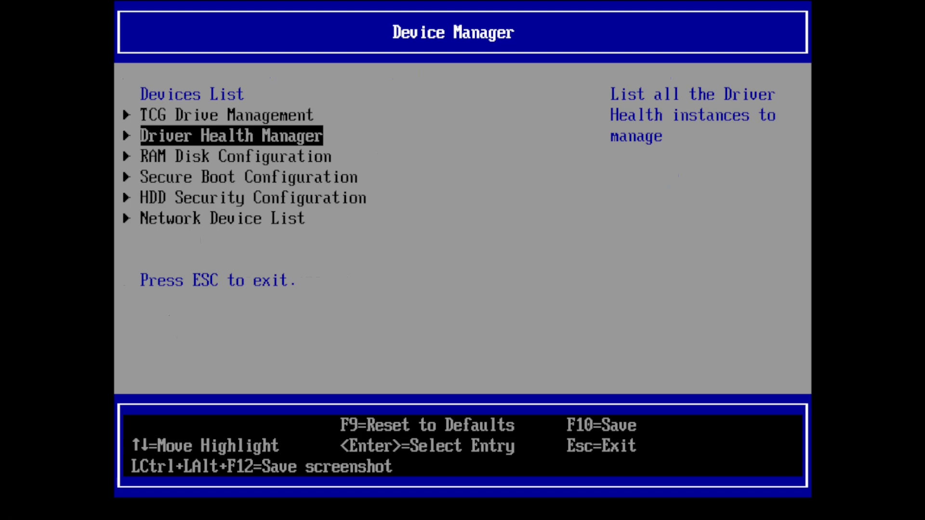
{"action": "key", "text": "Down"}
{"action": "key", "text": "Down"}
{"action": "key", "text": "Return"}
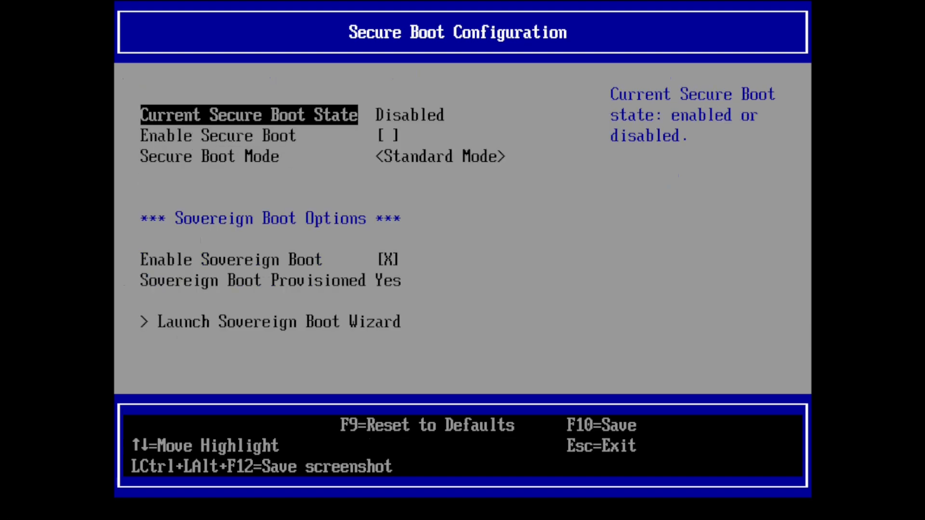
{"action": "key", "text": "Down"}
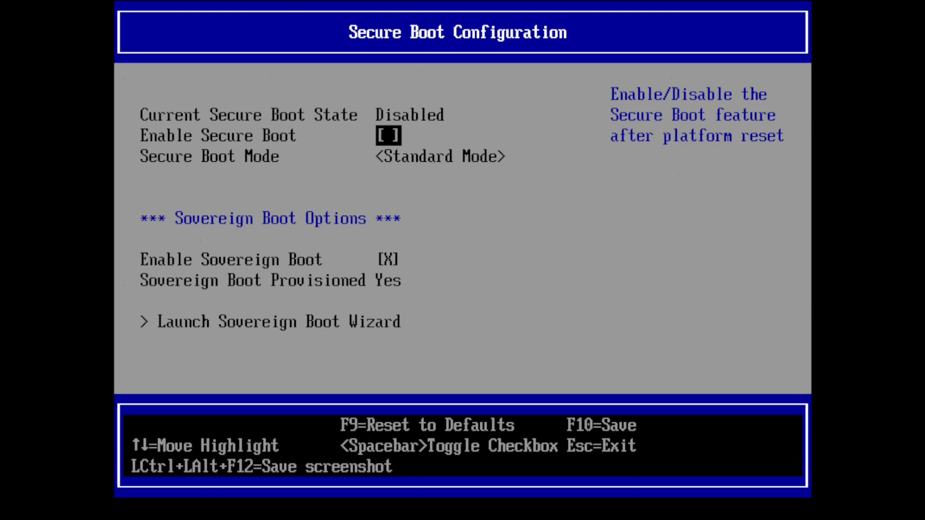
{"action": "key", "text": "space"}
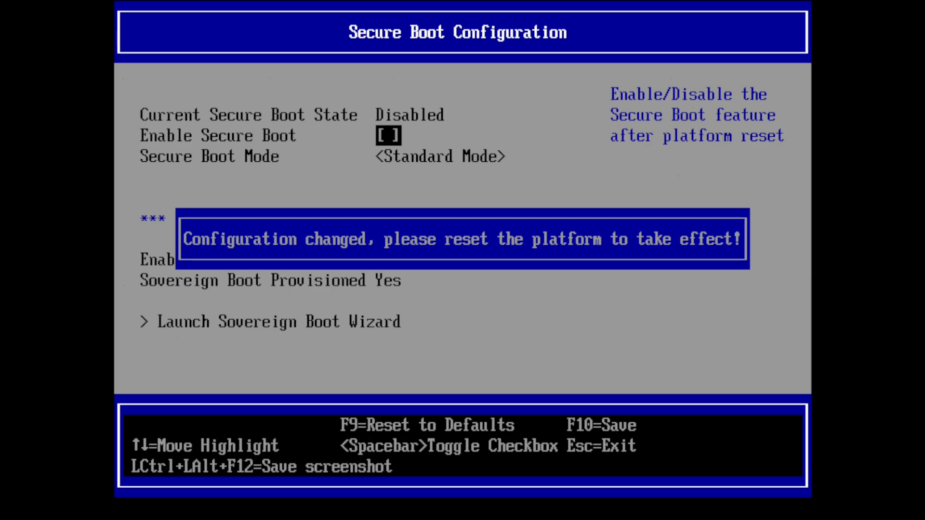
{"action": "key", "text": "Return"}
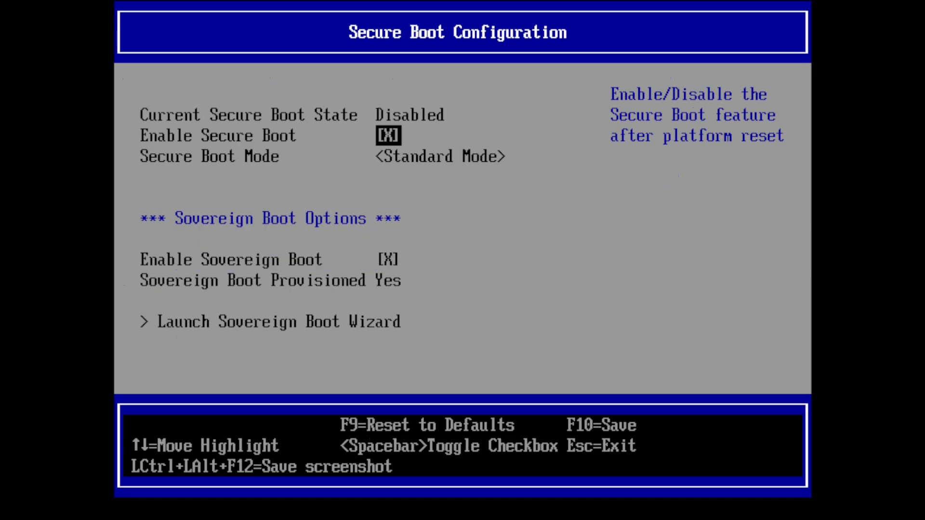
Return to the main setup page and reset the platform to apply the Secure Boot change.
{"action": "key", "text": "Down"}
{"action": "key", "text": "Down"}
{"action": "key", "text": "Escape"}
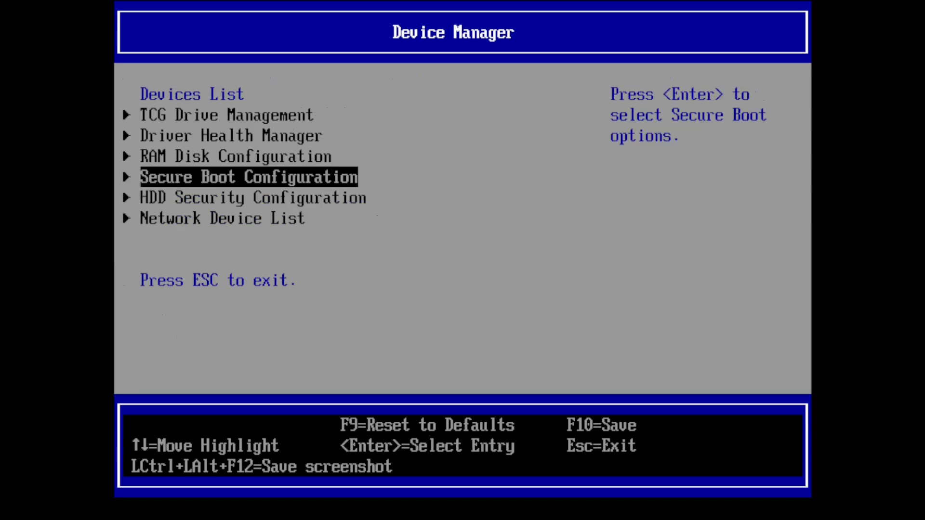
{"action": "key", "text": "Escape"}
{"action": "key", "text": "Down"}
{"action": "key", "text": "Down"}
{"action": "key", "text": "Down"}
{"action": "key", "text": "Down"}
{"action": "key", "text": "Down"}
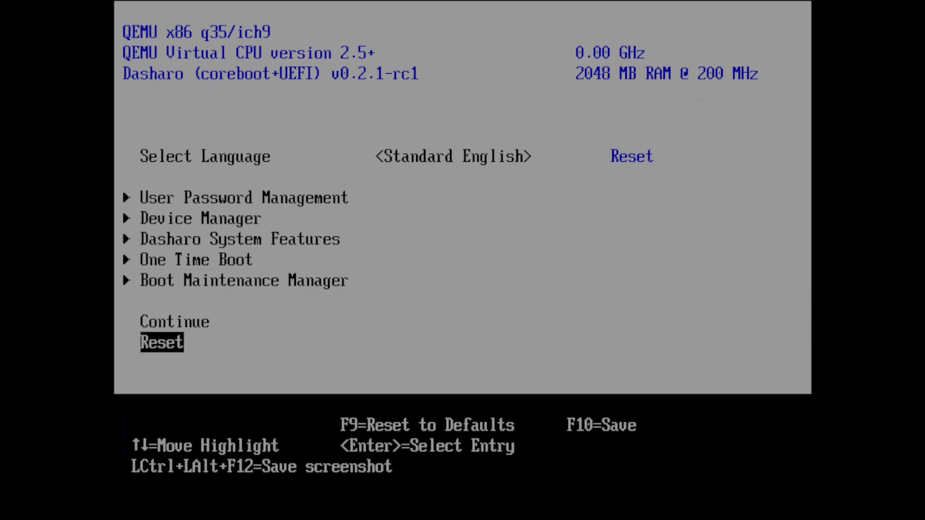
{"action": "key", "text": "Return"}
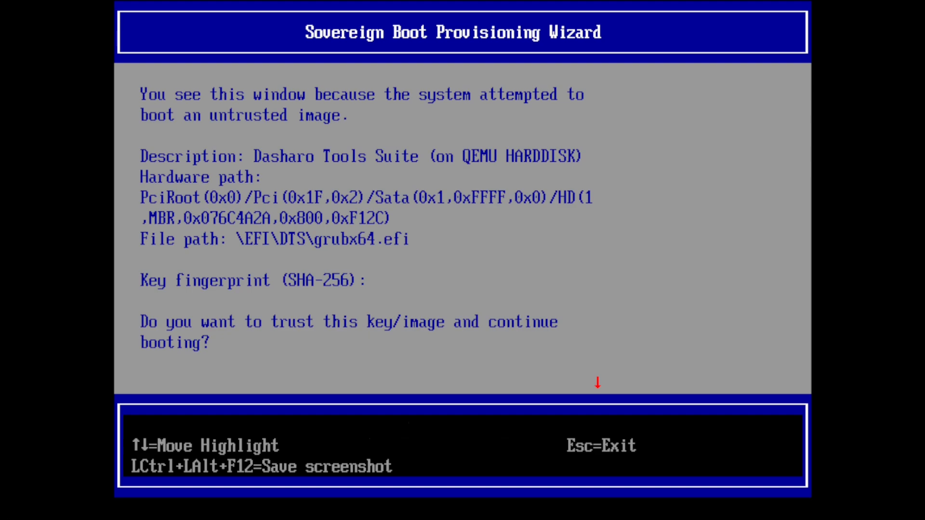
Examine the trust options offered for the untrusted Dasharo Tools Suite image \EFI\DTS\grubx64.efi.
{"action": "key", "text": "Down"}
{"action": "key", "text": "Down"}
{"action": "key", "text": "Down"}
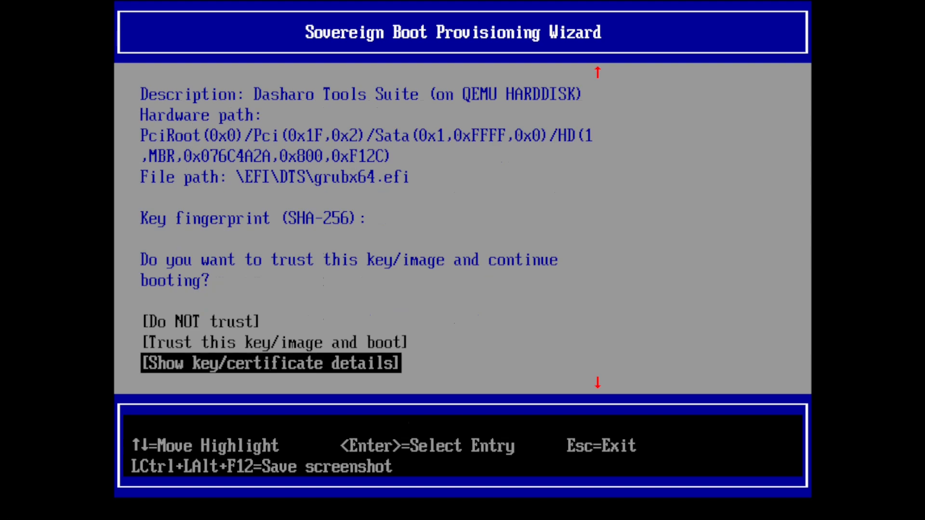
{"action": "key", "text": "Down"}
{"action": "key", "text": "Up"}
{"action": "key", "text": "Up"}
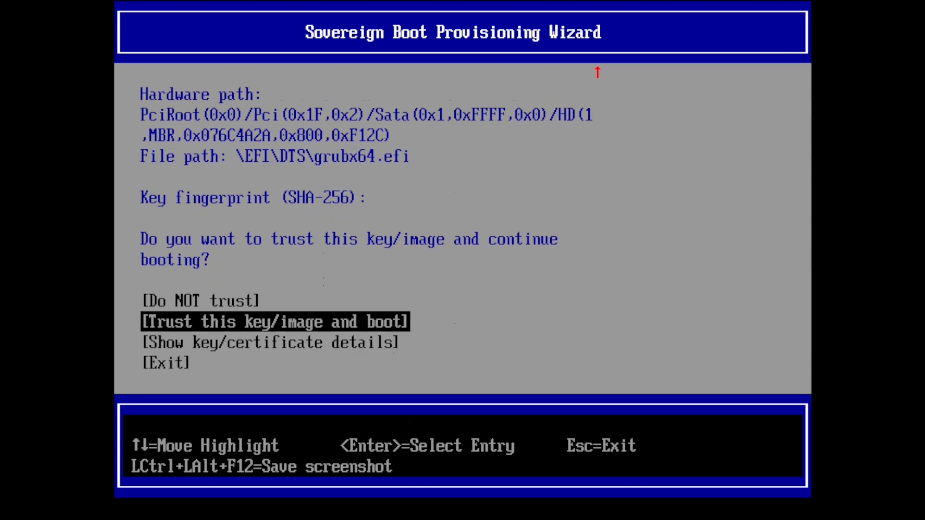
{"action": "key", "text": "Up"}
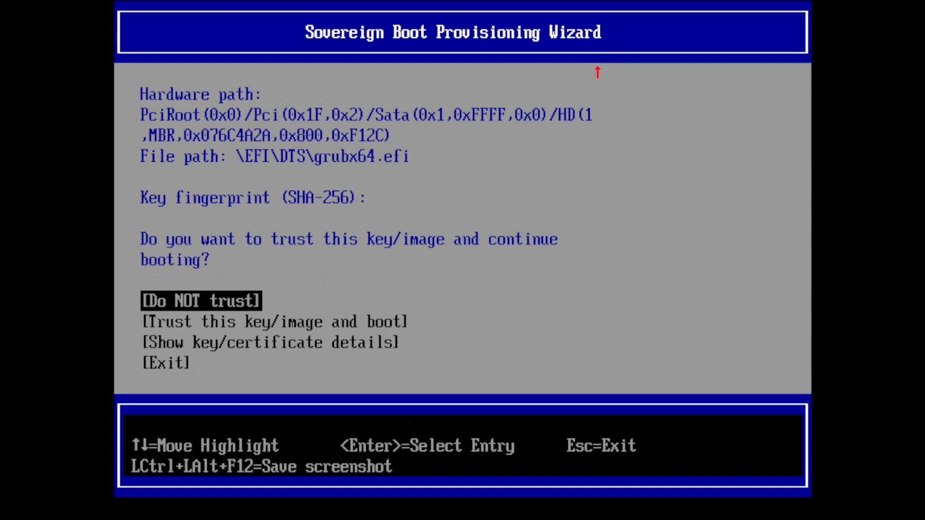
{"action": "key", "text": "Down"}
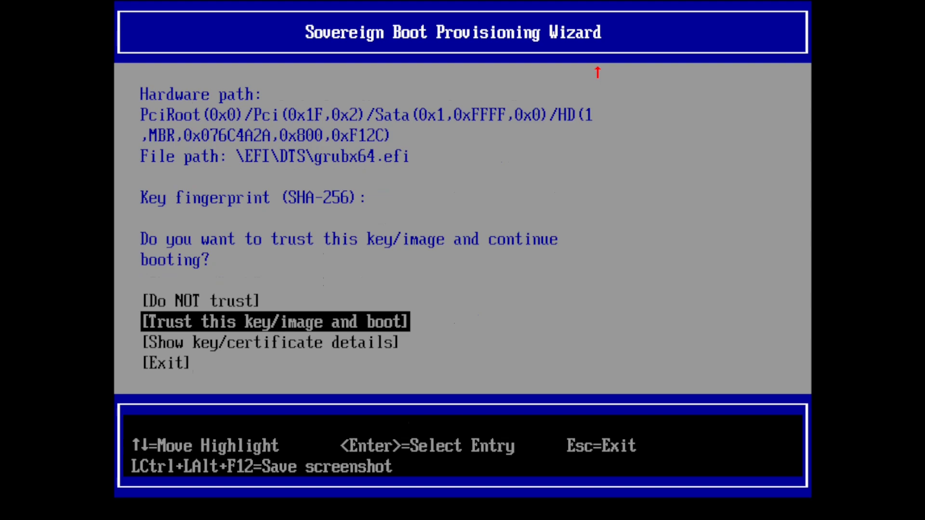
{"action": "key", "text": "Down"}
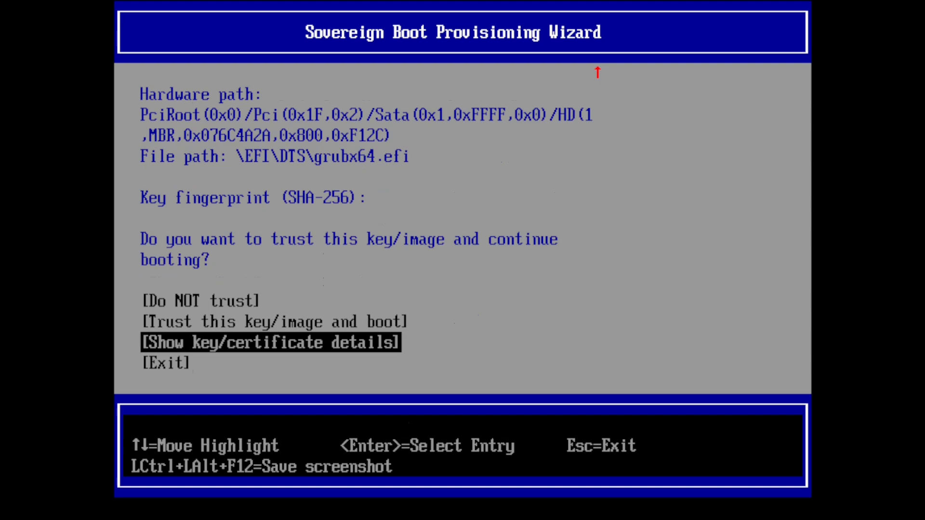
Decline to trust the Dasharo Tools Suite image \EFI\DTS\grubx64.efi.
{"action": "key", "text": "Up"}
{"action": "key", "text": "Up"}
{"action": "key", "text": "Return"}
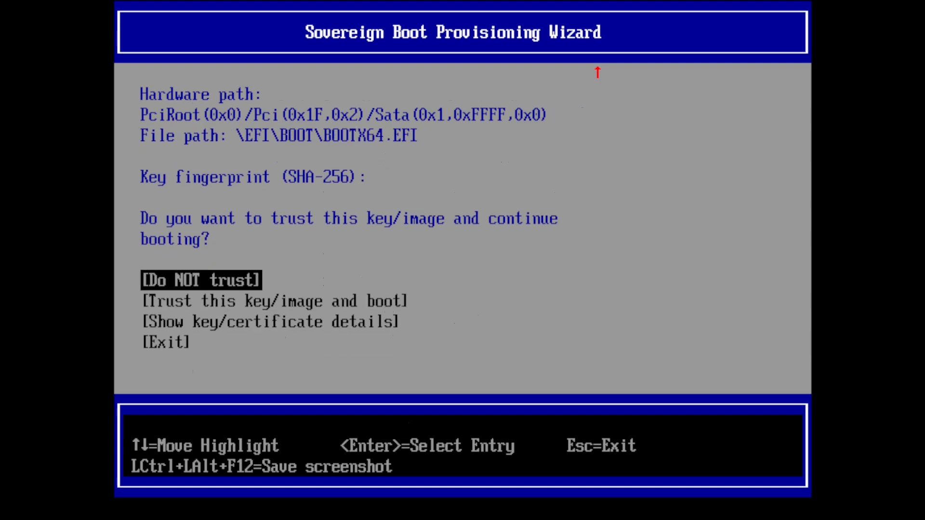
Examine the image details and trust options for the untrusted QEMU HARDDISK bootloader \EFI\BOOT\BOOTX64.EFI.
{"action": "key", "text": "Down"}
{"action": "key", "text": "Down"}
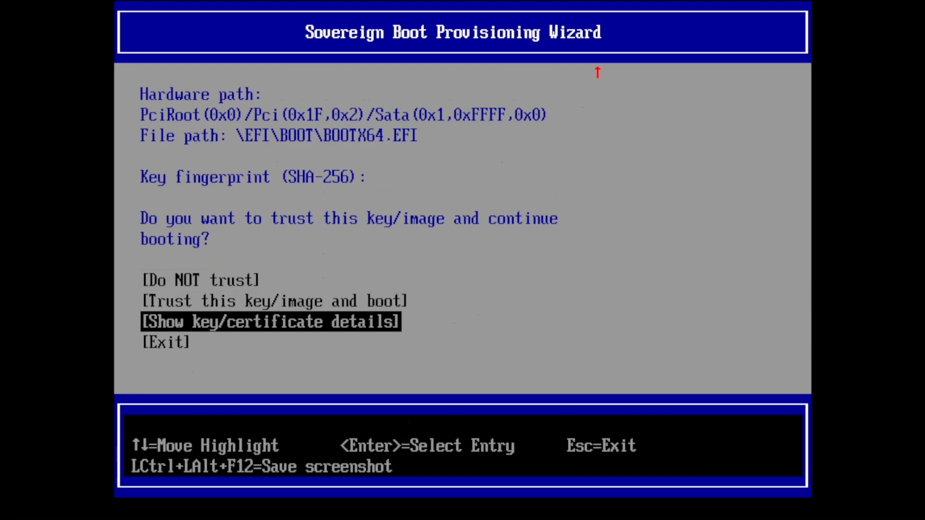
{"action": "key", "text": "Down"}
{"action": "key", "text": "Up"}
{"action": "key", "text": "Down"}
{"action": "key", "text": "Down"}
{"action": "key", "text": "Up"}
{"action": "key", "text": "Up"}
{"action": "key", "text": "Up"}
{"action": "key", "text": "Up"}
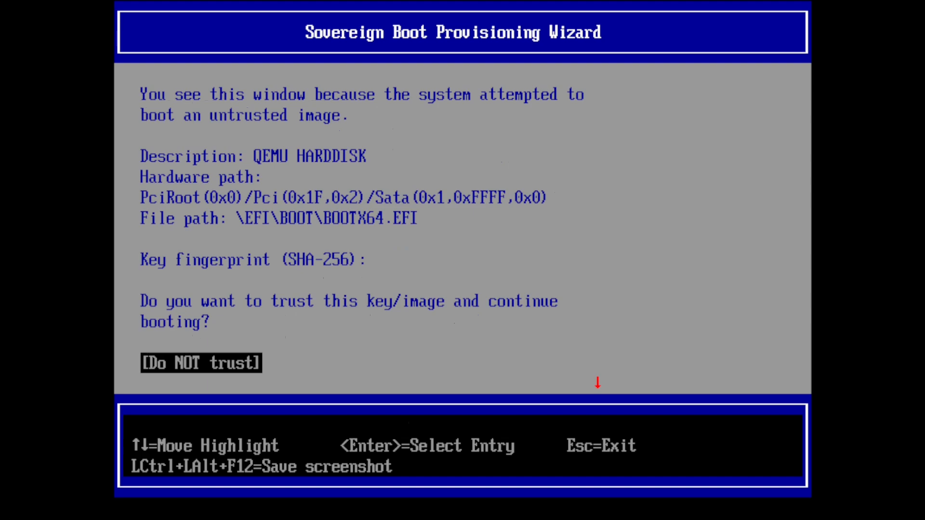
Exit the wizard without trusting the QEMU HARDDISK image \EFI\BOOT\BOOTX64.EFI and continue past the boot message.
{"action": "key", "text": "Down"}
{"action": "key", "text": "Down"}
{"action": "key", "text": "Down"}
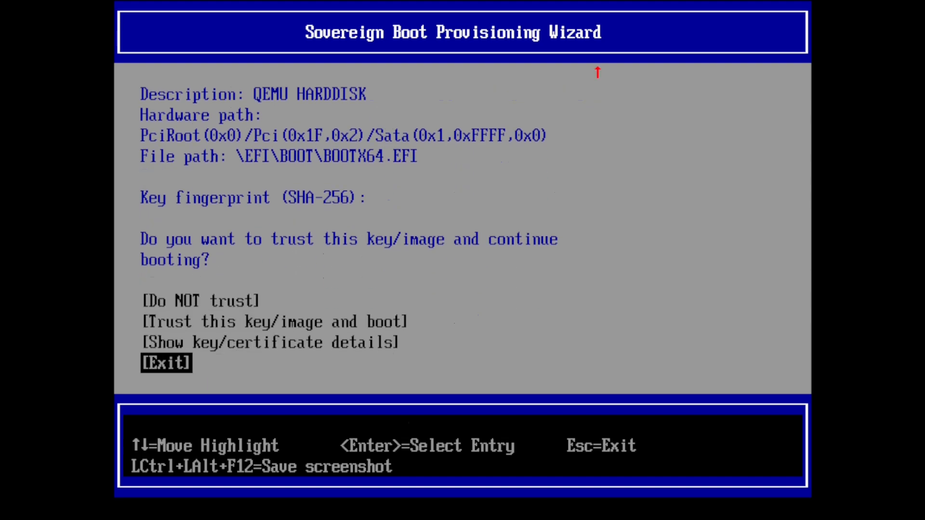
{"action": "key", "text": "Return"}
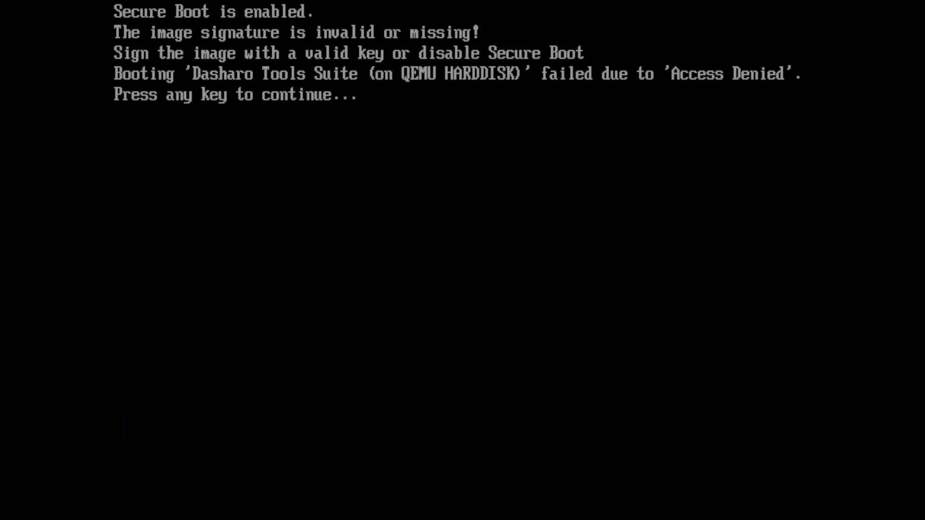
{"action": "key", "text": "Return"}
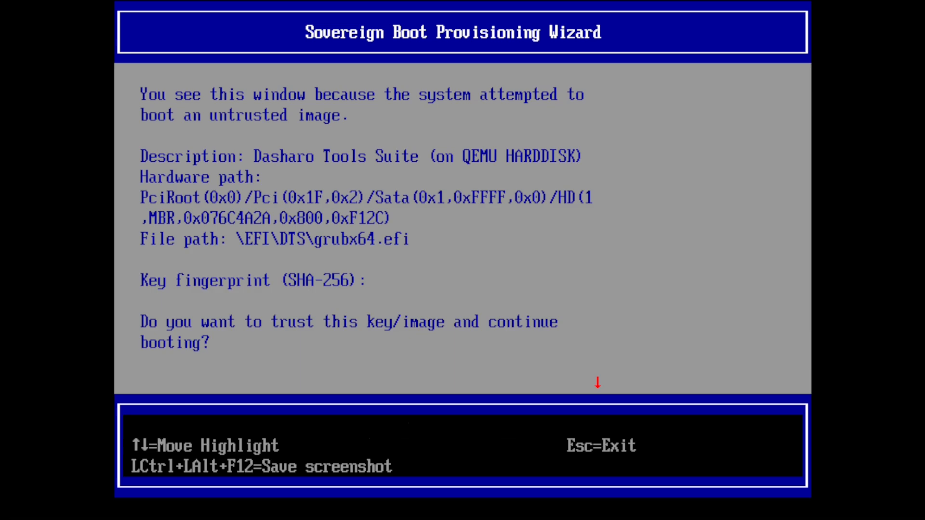
Leave the wizard without trusting the Dasharo Tools Suite image at its repeated prompt and continue past the boot message.
{"action": "key", "text": "Down"}
{"action": "key", "text": "Down"}
{"action": "key", "text": "Down"}
{"action": "key", "text": "Down"}
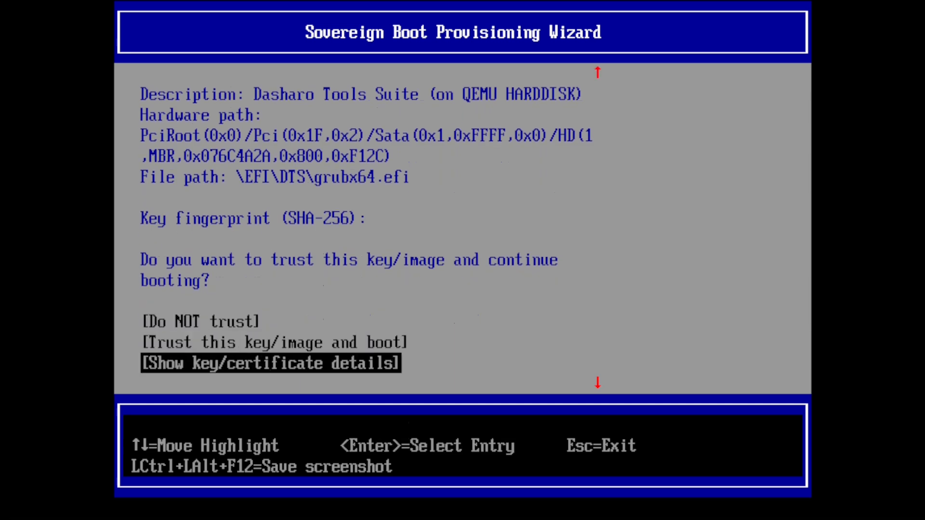
{"action": "key", "text": "Return"}
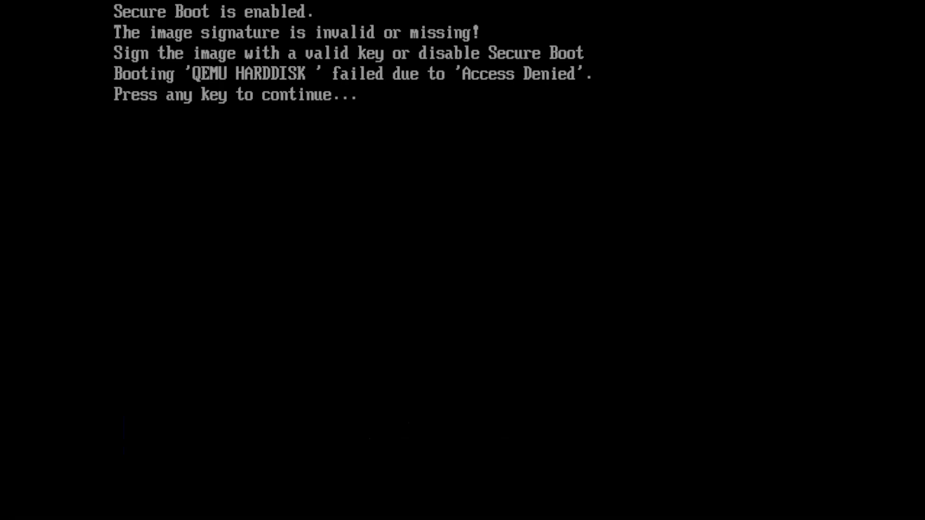
{"action": "key", "text": "Return"}
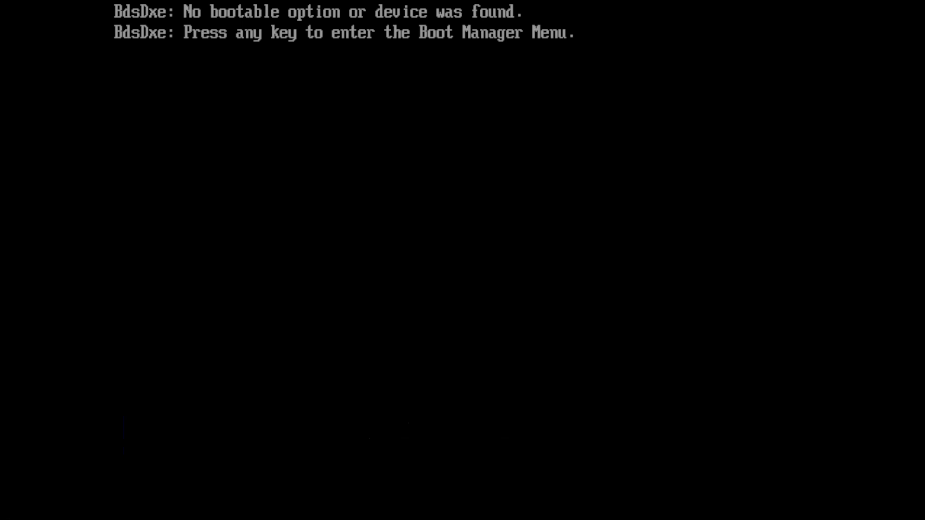
Enter the firmware setup from the boot failure message and open Secure Boot Configuration in the Device Manager.
{"action": "key", "text": "Return"}
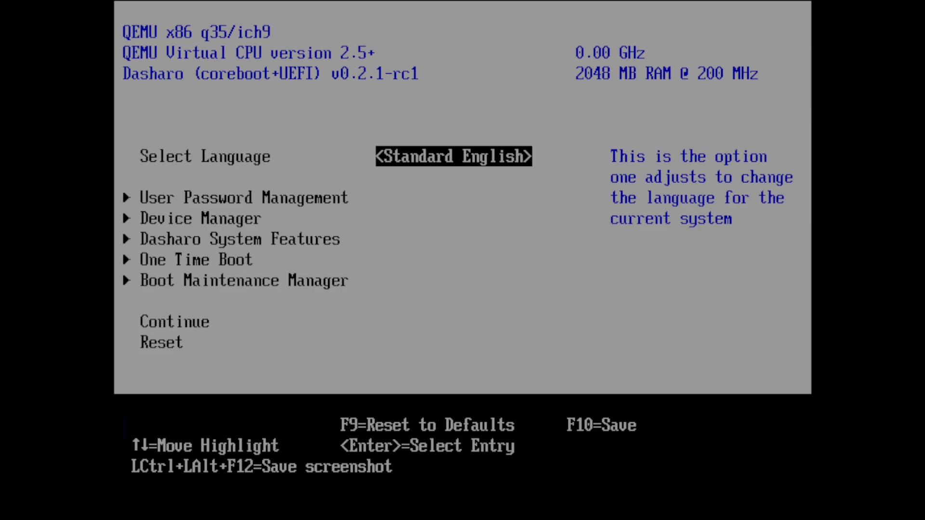
{"action": "key", "text": "Down"}
{"action": "key", "text": "Down"}
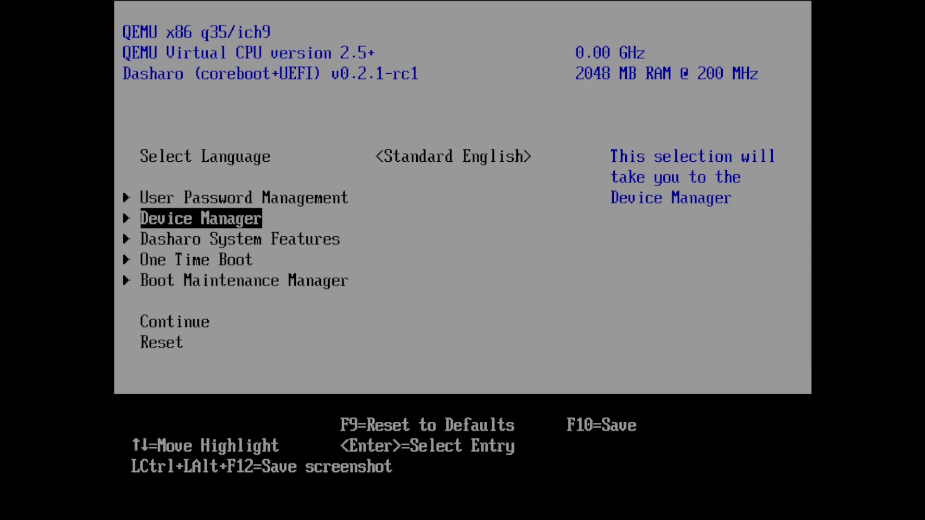
{"action": "key", "text": "Return"}
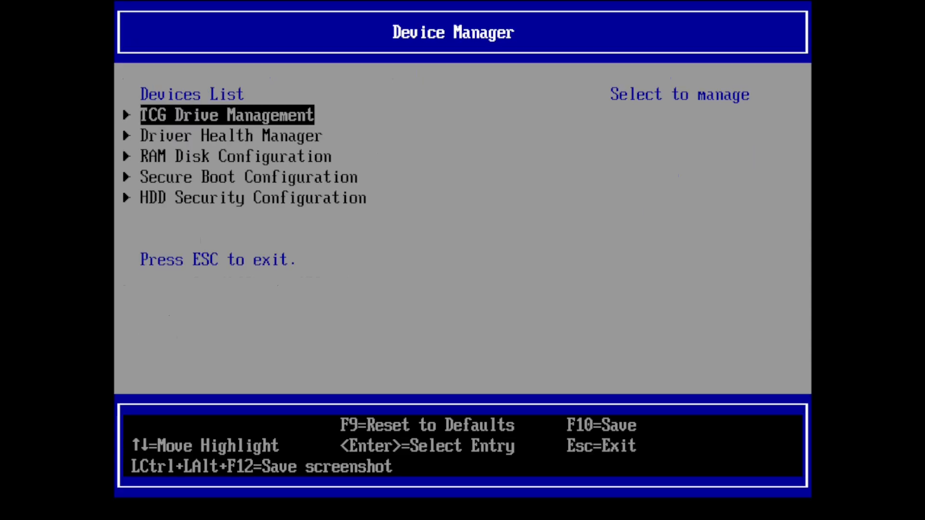
{"action": "key", "text": "Down"}
{"action": "key", "text": "Down"}
{"action": "key", "text": "Down"}
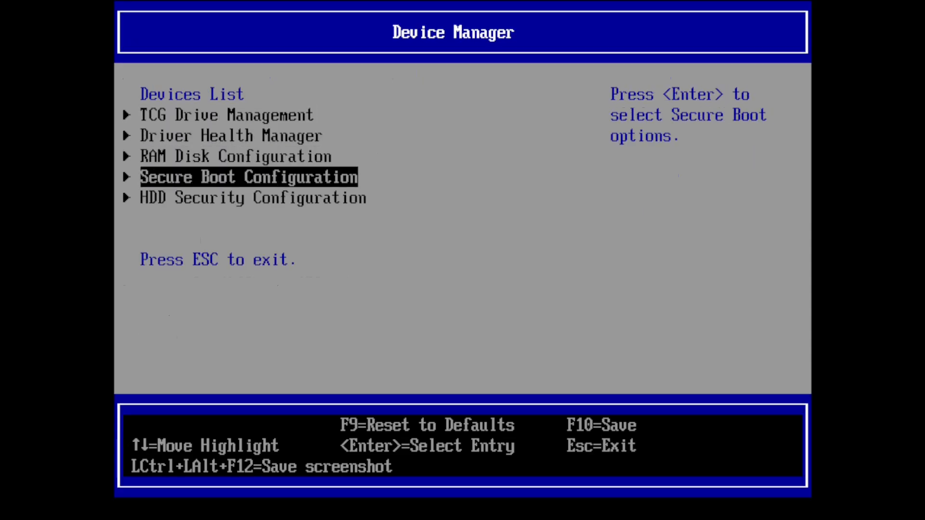
{"action": "key", "text": "Return"}
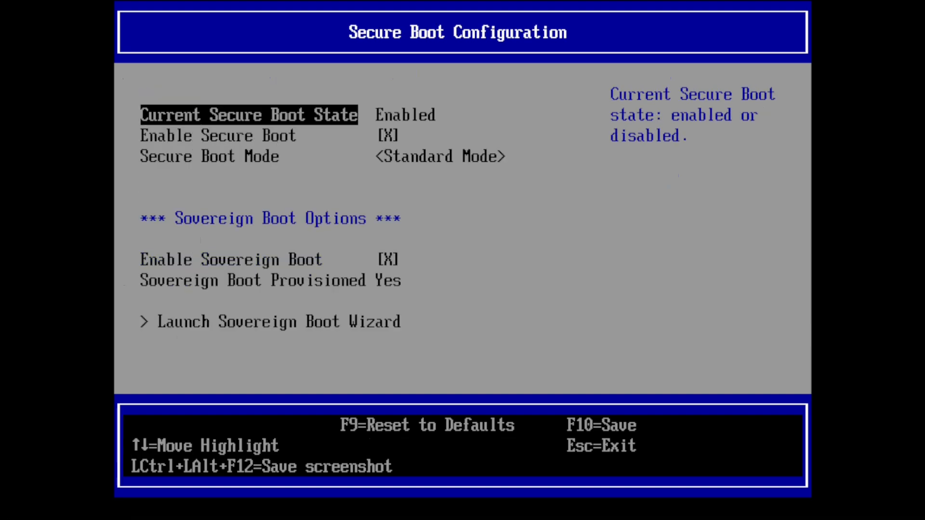
Set the Secure Boot Mode to Custom Mode.
{"action": "key", "text": "Down"}
{"action": "key", "text": "Down"}
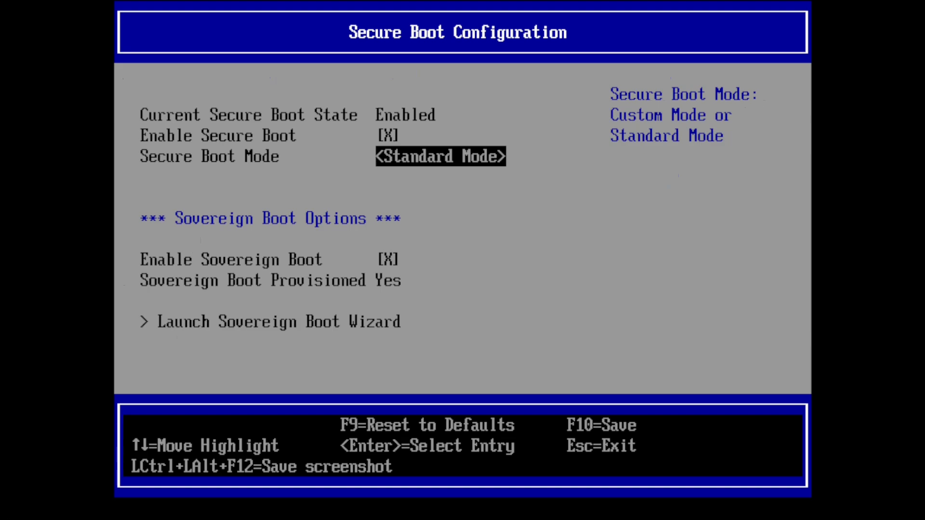
{"action": "key", "text": "Return"}
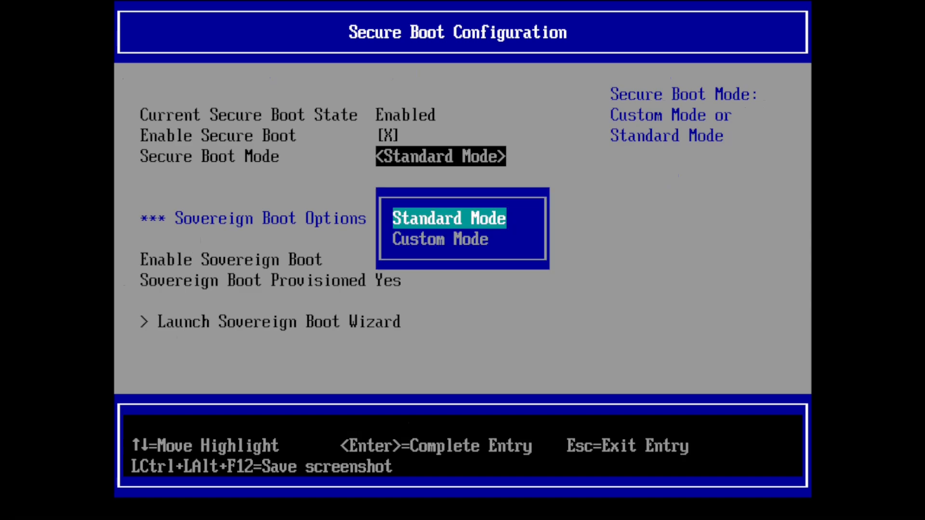
{"action": "key", "text": "Down"}
{"action": "key", "text": "Return"}
Reset the Secure Boot keys to their defaults, confirm it, and check the Sovereign Boot provisioning state.
{"action": "key", "text": "Down"}
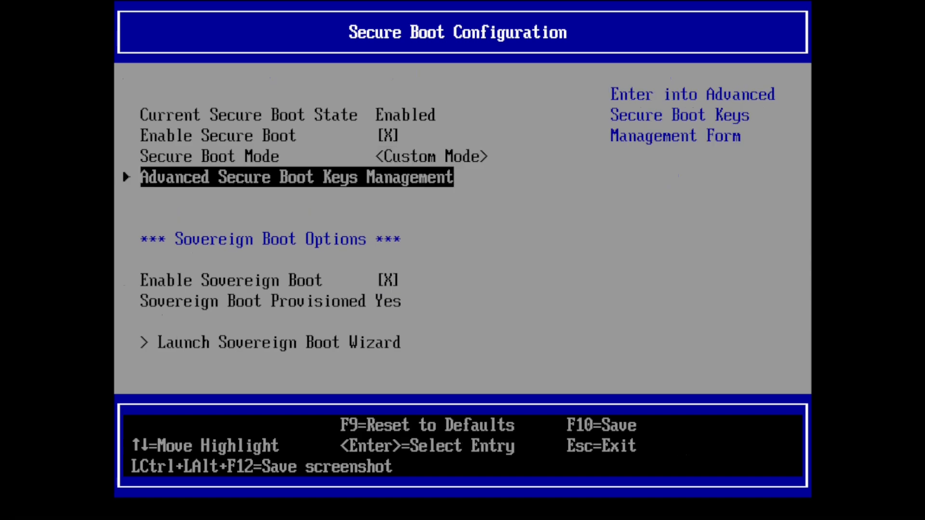
{"action": "key", "text": "Return"}
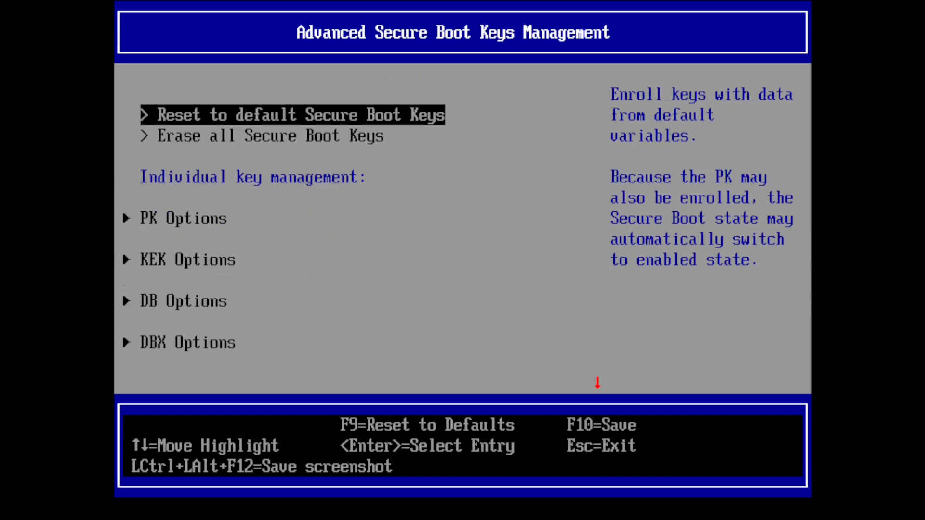
{"action": "key", "text": "Return"}
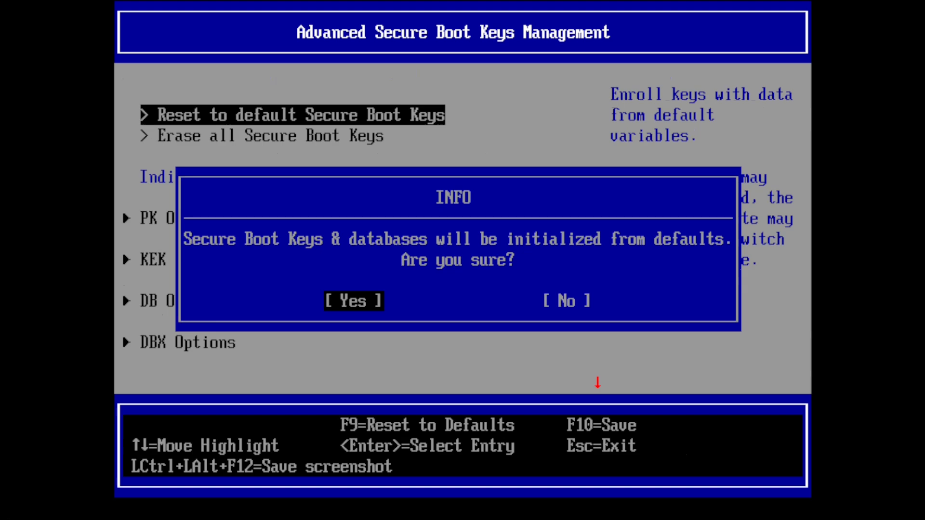
{"action": "key", "text": "Return"}
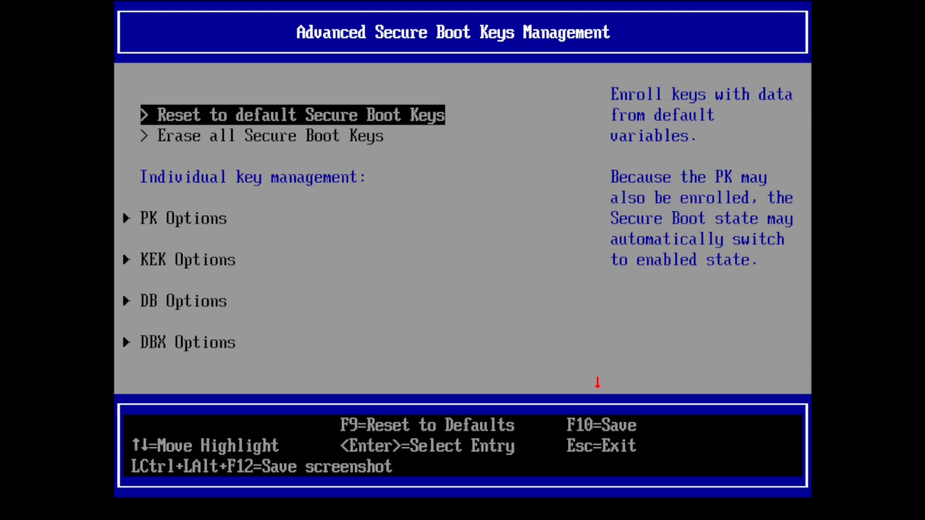
{"action": "key", "text": "Escape"}
{"action": "key", "text": "Down"}
{"action": "key", "text": "Down"}
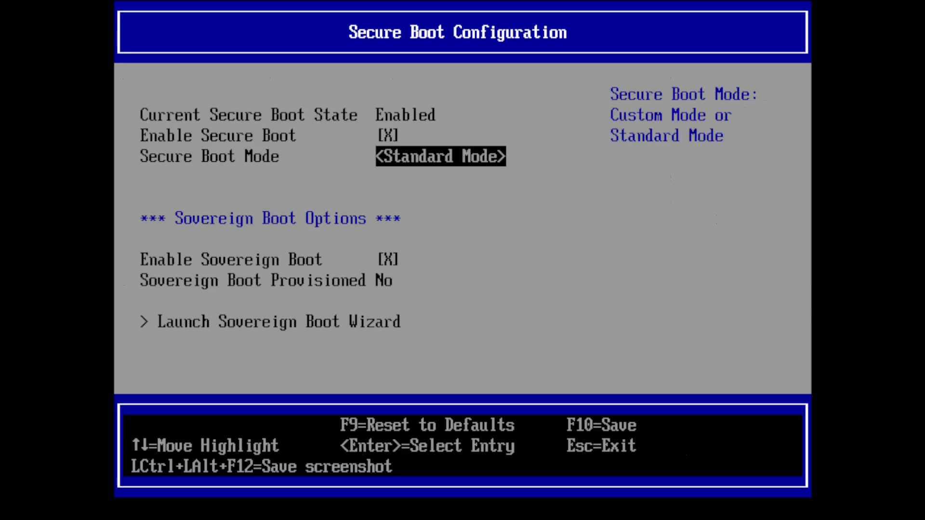
{"action": "key", "text": "Down"}
{"action": "key", "text": "Down"}
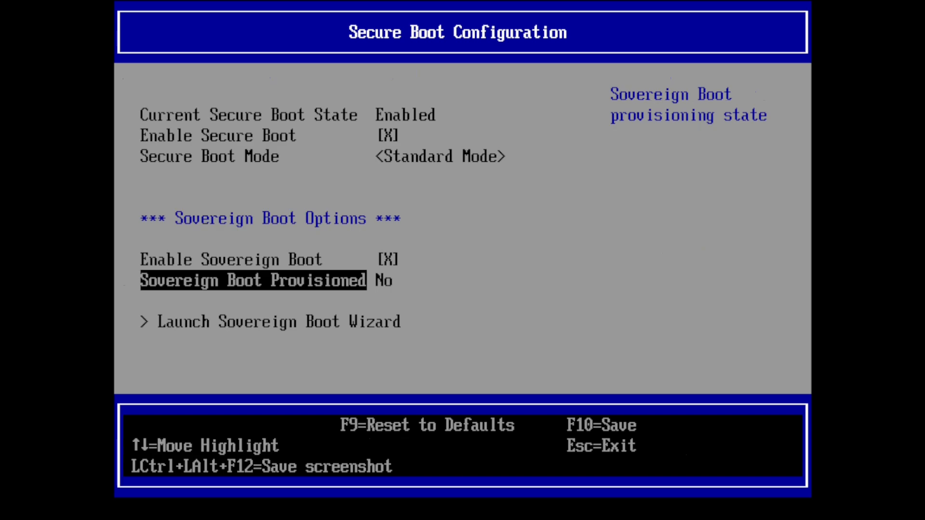
Disable the Enable Secure Boot option and acknowledge the configuration change notice.
{"action": "key", "text": "Up"}
{"action": "key", "text": "Up"}
{"action": "key", "text": "Up"}
{"action": "key", "text": "space"}
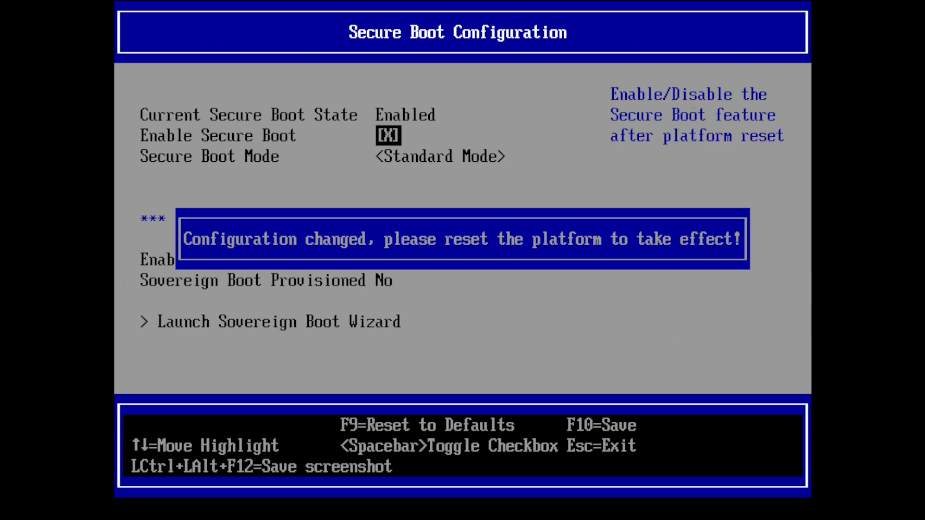
{"action": "key", "text": "Return"}
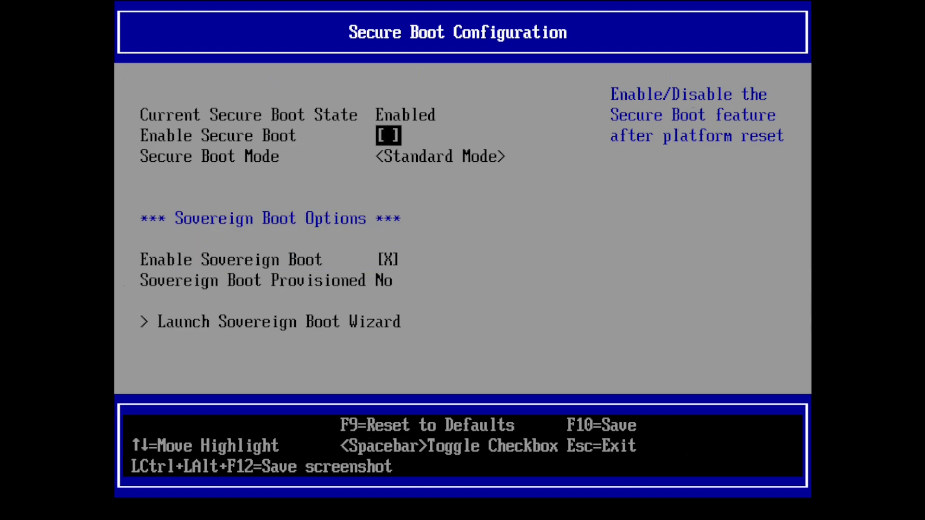
Return to the main setup page and reset the platform to apply the disabled Secure Boot setting.
{"action": "key", "text": "Escape"}
{"action": "key", "text": "Escape"}
{"action": "key", "text": "Down"}
{"action": "key", "text": "Down"}
{"action": "key", "text": "Down"}
{"action": "key", "text": "Down"}
{"action": "key", "text": "Down"}
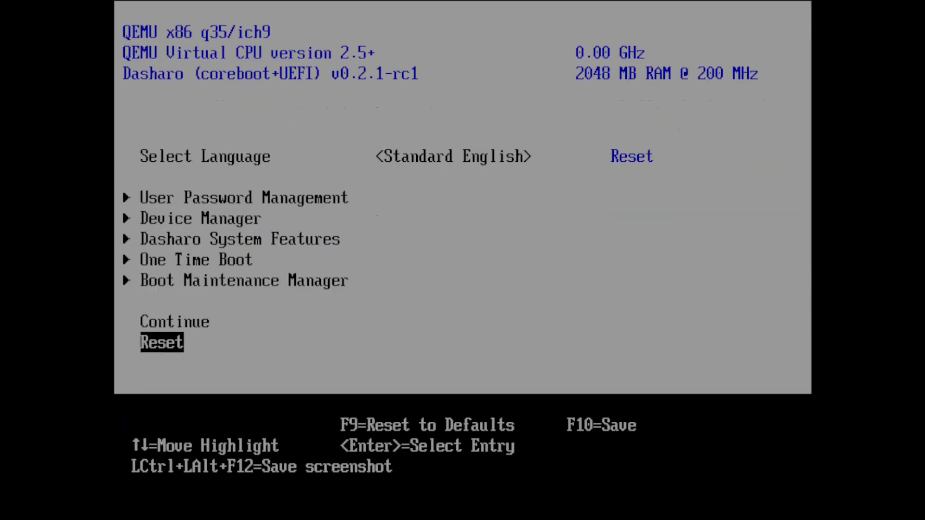
{"action": "key", "text": "Return"}
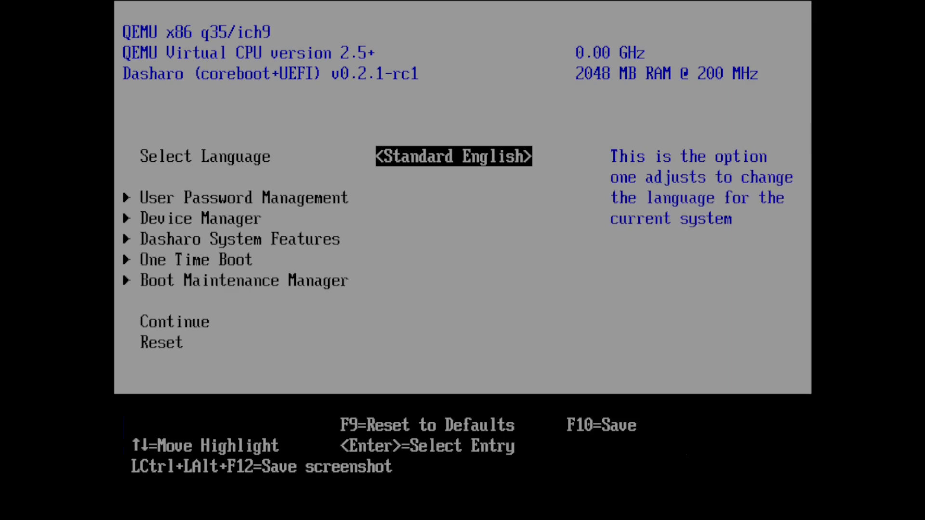
Open the File Explorer for choosing a boot file through the Boot Maintenance Manager.
{"action": "key", "text": "Down"}
{"action": "key", "text": "Down"}
{"action": "key", "text": "Down"}
{"action": "key", "text": "Down"}
{"action": "key", "text": "Down"}
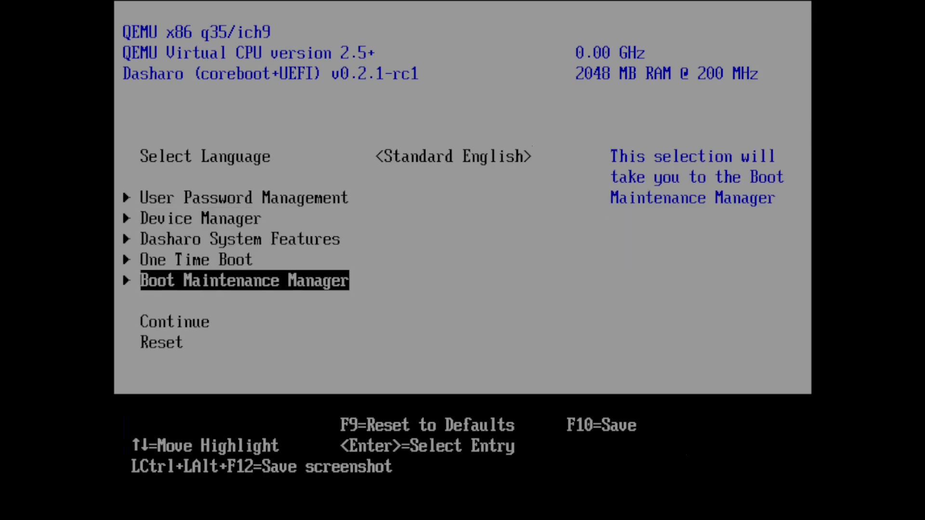
{"action": "key", "text": "Return"}
{"action": "key", "text": "Down"}
{"action": "key", "text": "Down"}
{"action": "key", "text": "Down"}
{"action": "key", "text": "Return"}
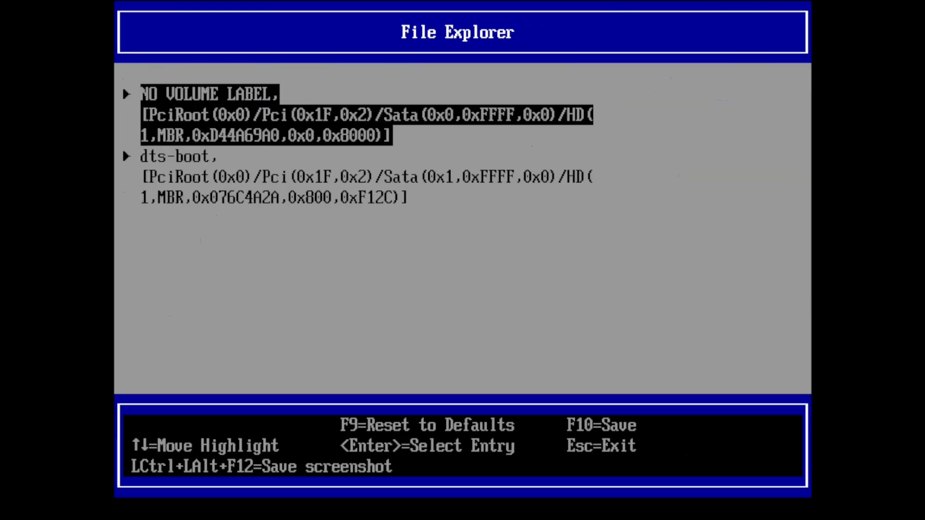
Launch the UEFI Interactive Shell from the volume without a label.
{"action": "key", "text": "Return"}
{"action": "key", "text": "Down"}
{"action": "key", "text": "Down"}
{"action": "key", "text": "Return"}
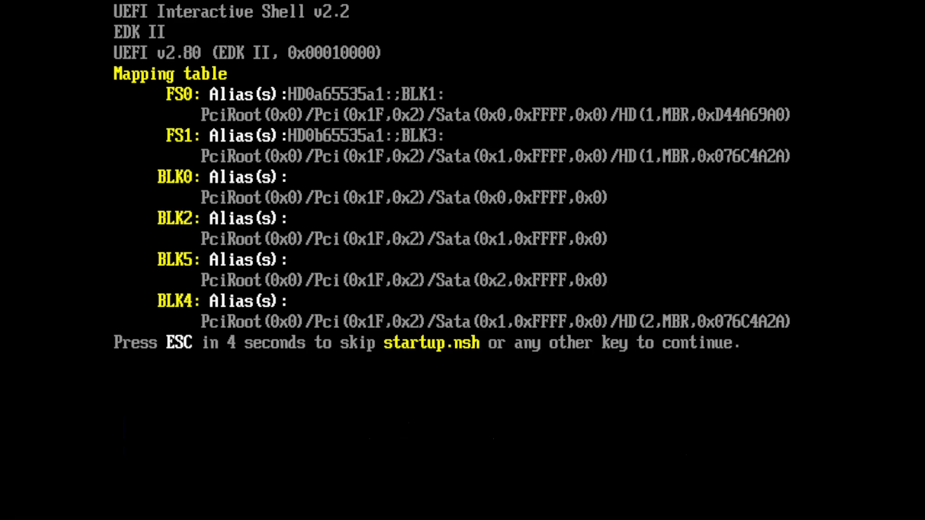
Skip startup.nsh, run "setvar SvBootConfig -guid B57031B9-1ABB-45F8-A9CB-AC5AAD72AD31 -bs -nv =0101" in the shell, and exit back to the main setup page.
{"action": "key", "text": "Escape"}
{"action": "type", "text": "setvar SvBootConfig -guid B57031B9-1ABB-45F8-A9CB-AC5AAD72AD31 -bs -nv =0101"}
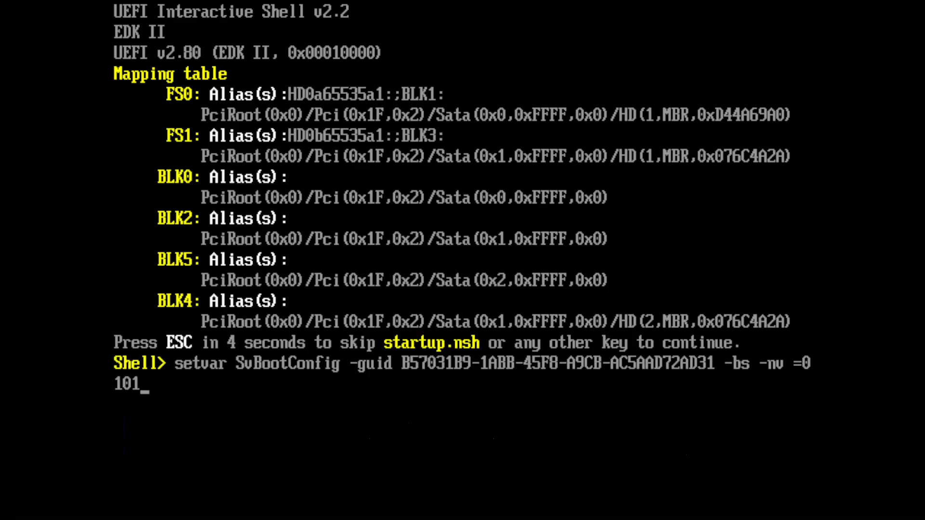
{"action": "key", "text": "Return"}
{"action": "type", "text": "exit"}
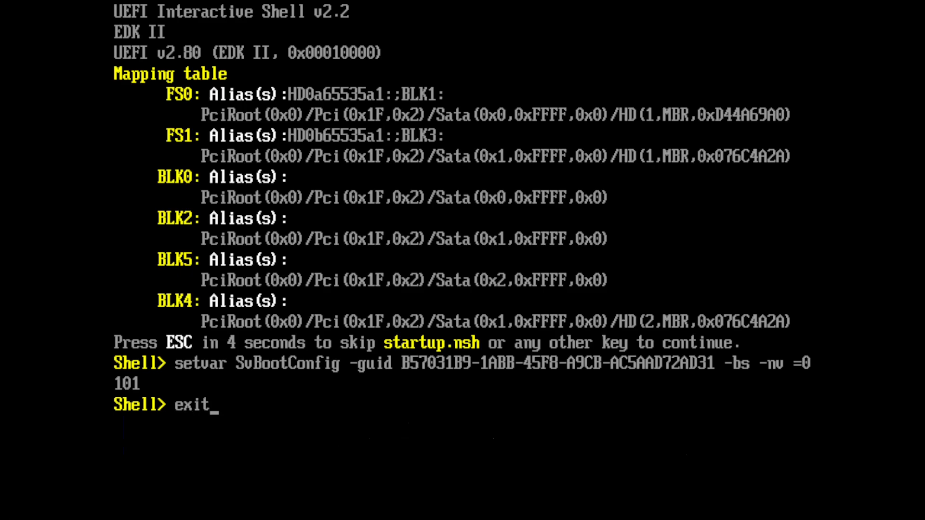
{"action": "key", "text": "Return"}
{"action": "key", "text": "Escape"}
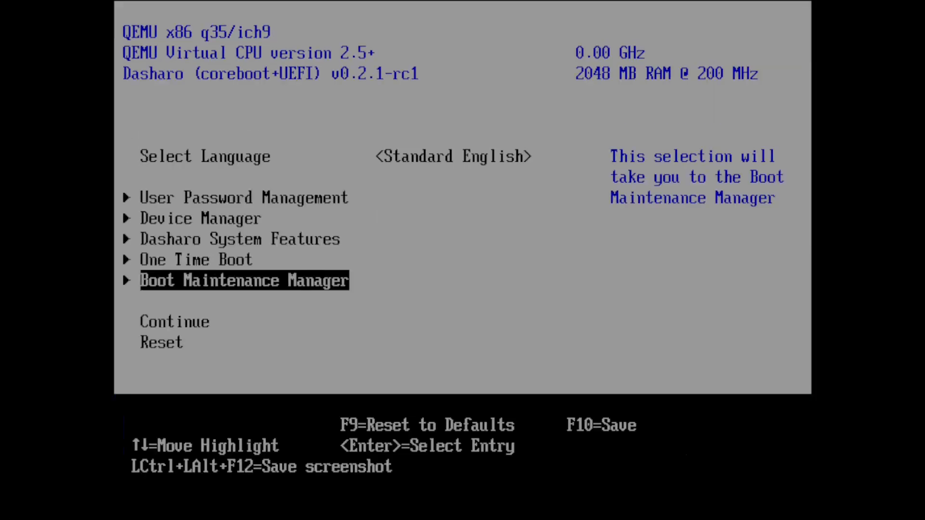
Open Secure Boot Configuration in the Device Manager again.
{"action": "key", "text": "Up"}
{"action": "key", "text": "Up"}
{"action": "key", "text": "Up"}
{"action": "key", "text": "Return"}
{"action": "key", "text": "Down"}
{"action": "key", "text": "Down"}
{"action": "key", "text": "Down"}
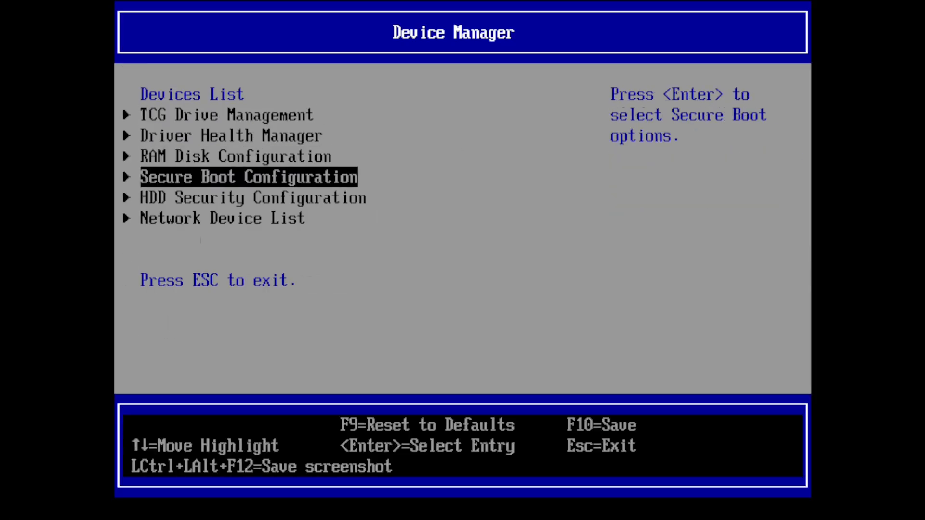
{"action": "key", "text": "Return"}
Switch the Secure Boot Mode from Standard Mode to Custom Mode.
{"action": "key", "text": "Down"}
{"action": "key", "text": "Down"}
{"action": "key", "text": "Return"}
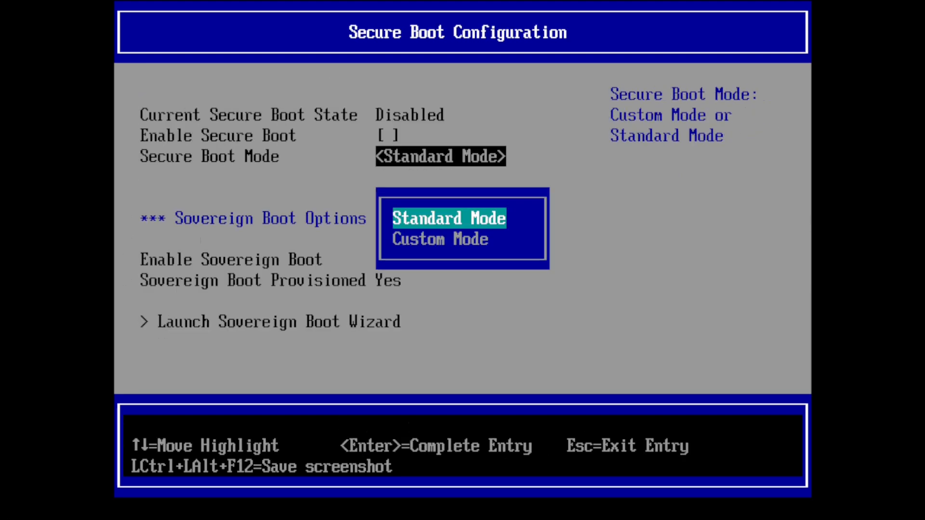
{"action": "key", "text": "Down"}
{"action": "key", "text": "Return"}
Erase all Secure Boot keys, confirm it, and check the Sovereign Boot provisioning state.
{"action": "key", "text": "Down"}
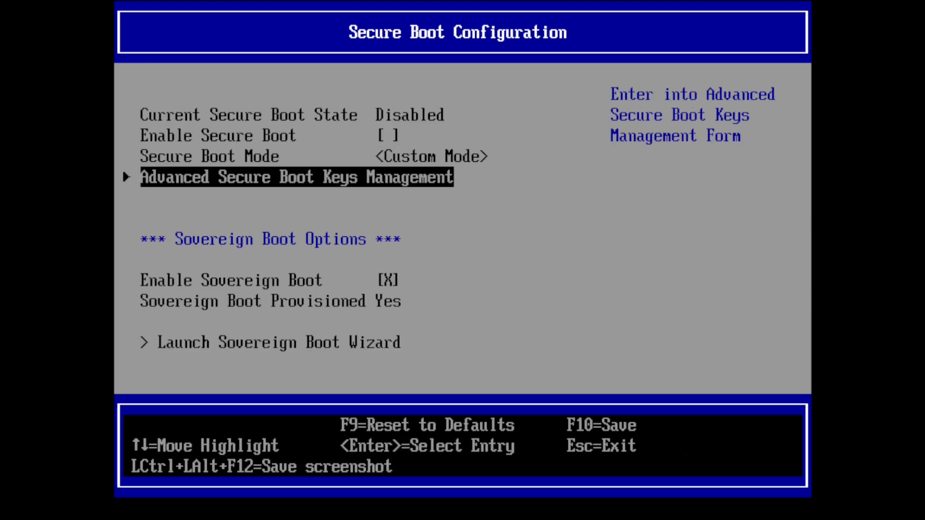
{"action": "key", "text": "Return"}
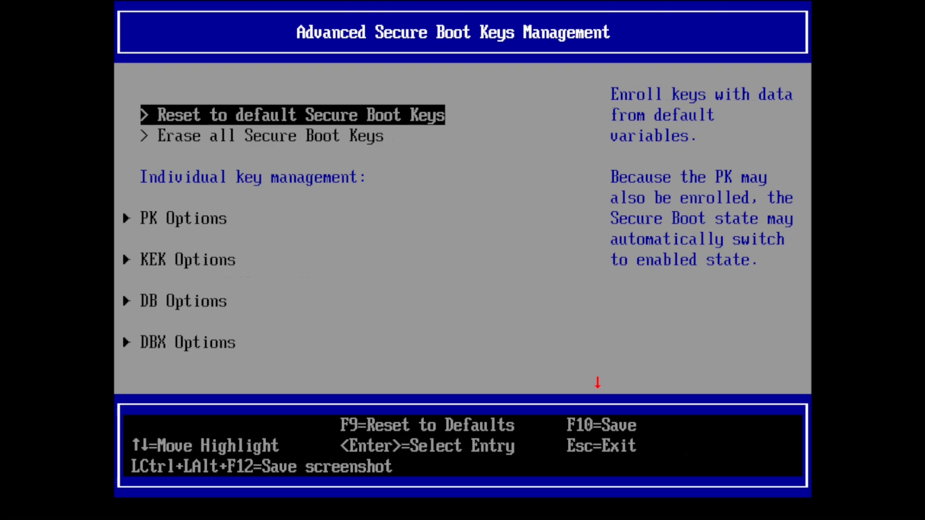
{"action": "key", "text": "Down"}
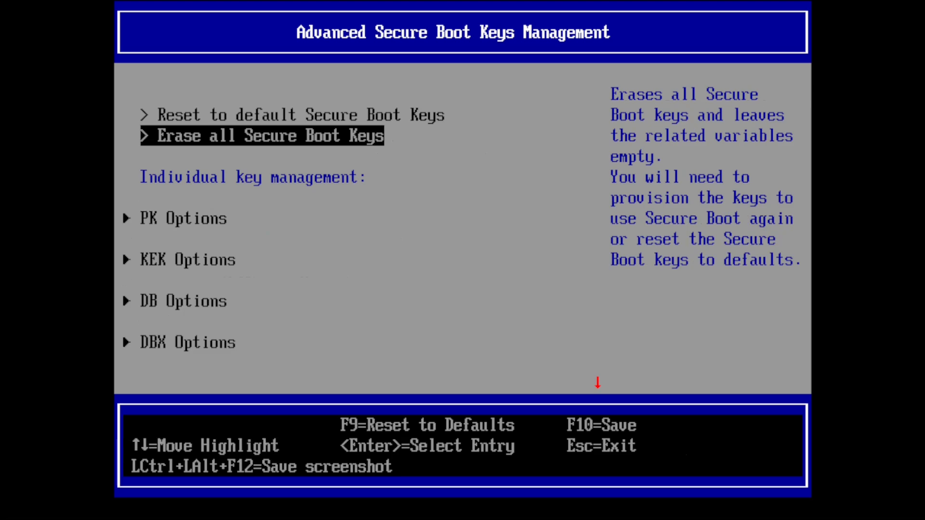
{"action": "key", "text": "Return"}
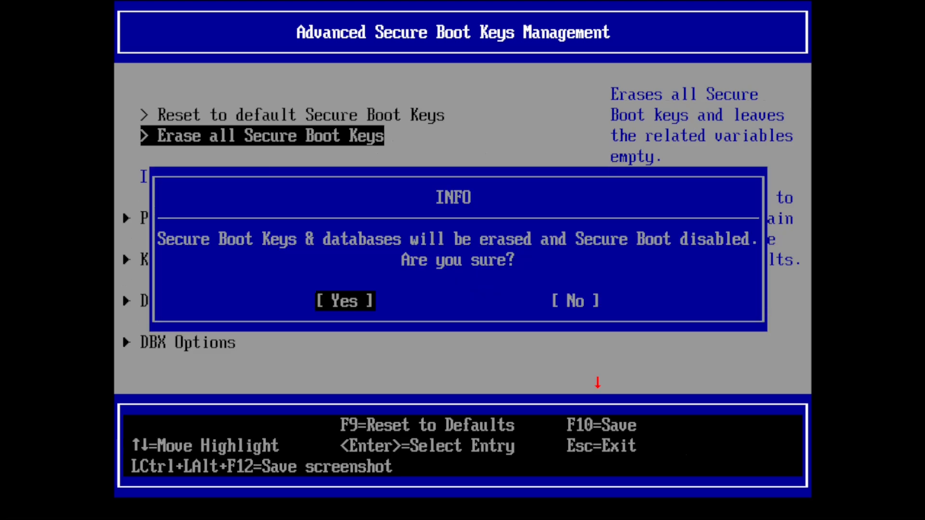
{"action": "key", "text": "Return"}
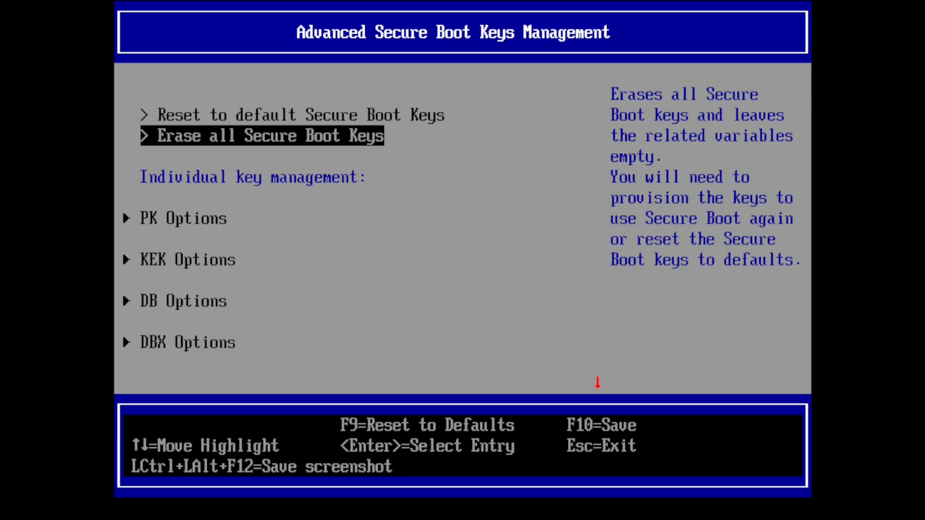
{"action": "key", "text": "Escape"}
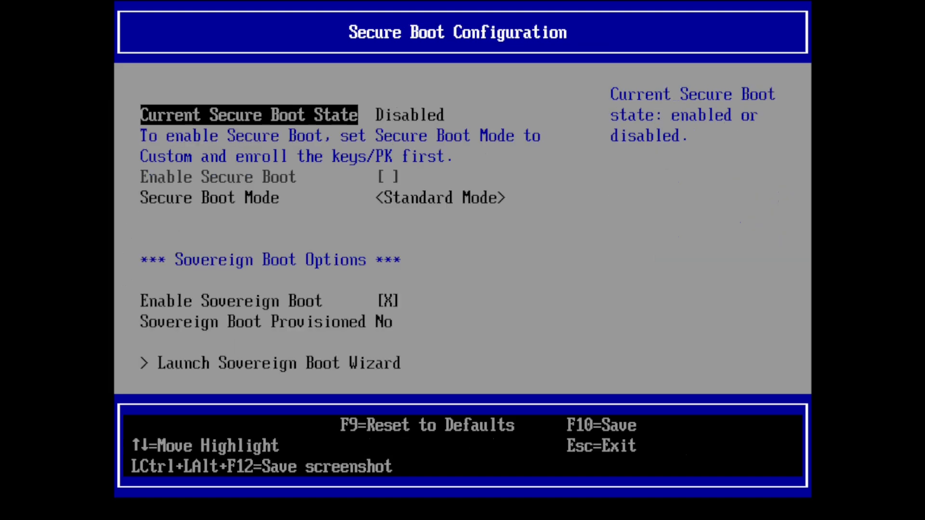
{"action": "key", "text": "Down"}
{"action": "key", "text": "Down"}
{"action": "key", "text": "Down"}
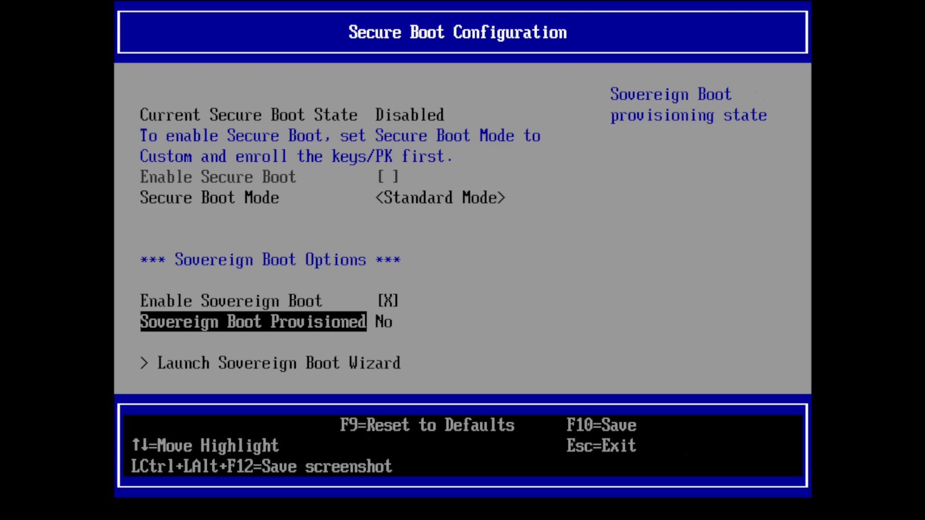
Leave Secure Boot Configuration and the Device Manager, and reset the platform from the main setup page.
{"action": "key", "text": "Escape"}
{"action": "key", "text": "Up"}
{"action": "key", "text": "Up"}
{"action": "key", "text": "Up"}
{"action": "key", "text": "Up"}
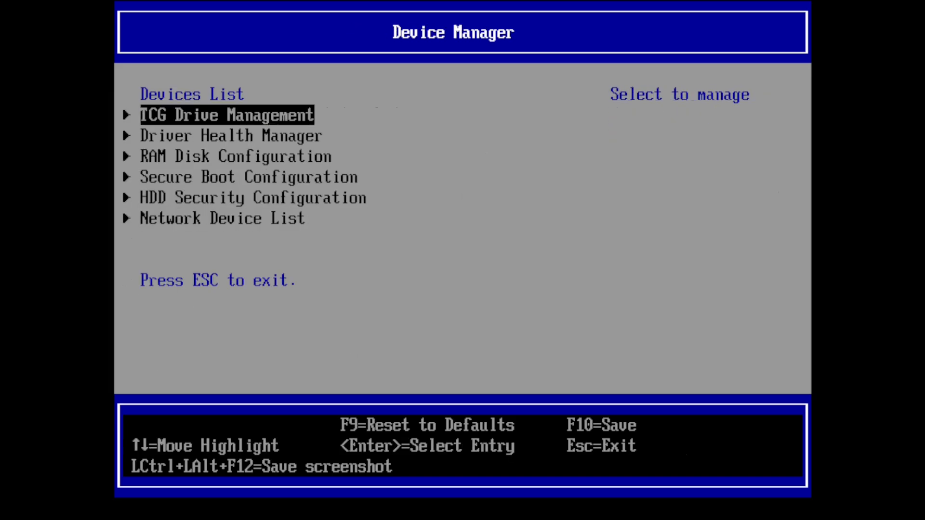
{"action": "key", "text": "Escape"}
{"action": "key", "text": "Down"}
{"action": "key", "text": "Down"}
{"action": "key", "text": "Down"}
{"action": "key", "text": "Down"}
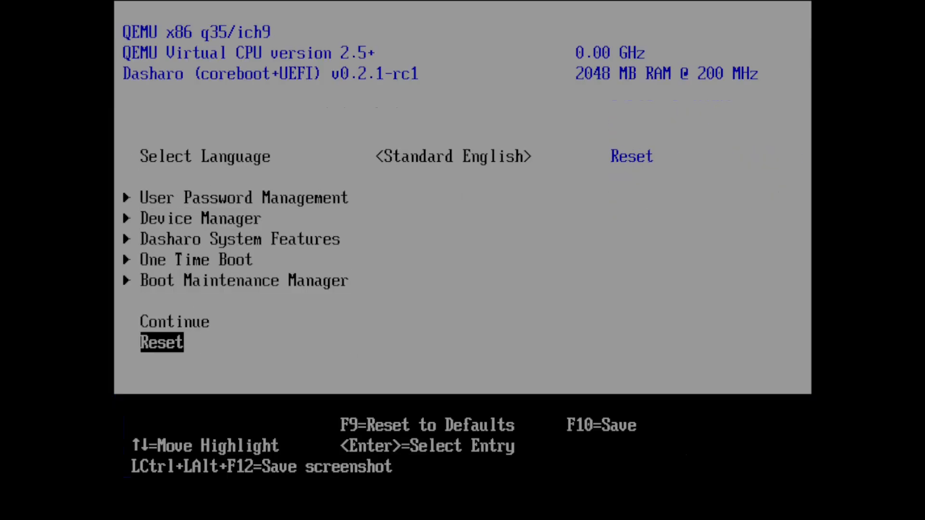
{"action": "key", "text": "Return"}
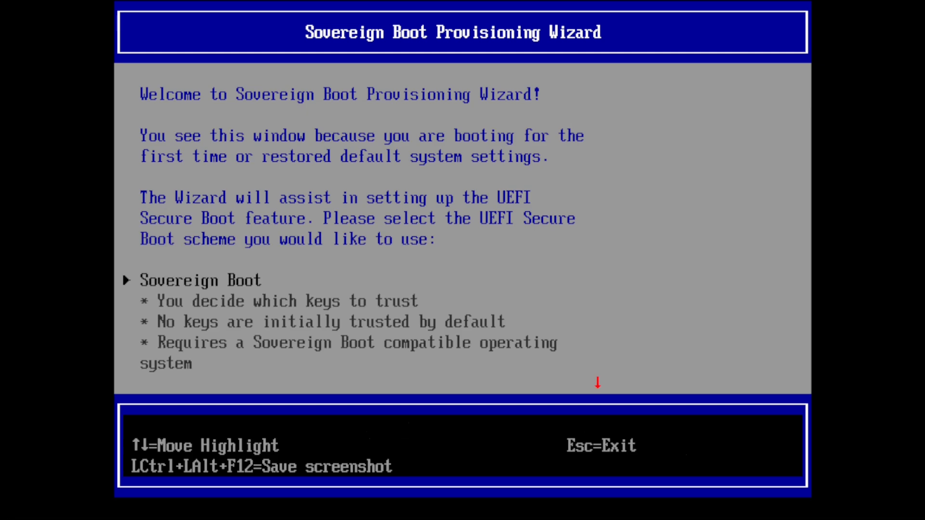
Exit the Sovereign Boot Provisioning Wizard and open Secure Boot Configuration in the Device Manager.
{"action": "key", "text": "Down"}
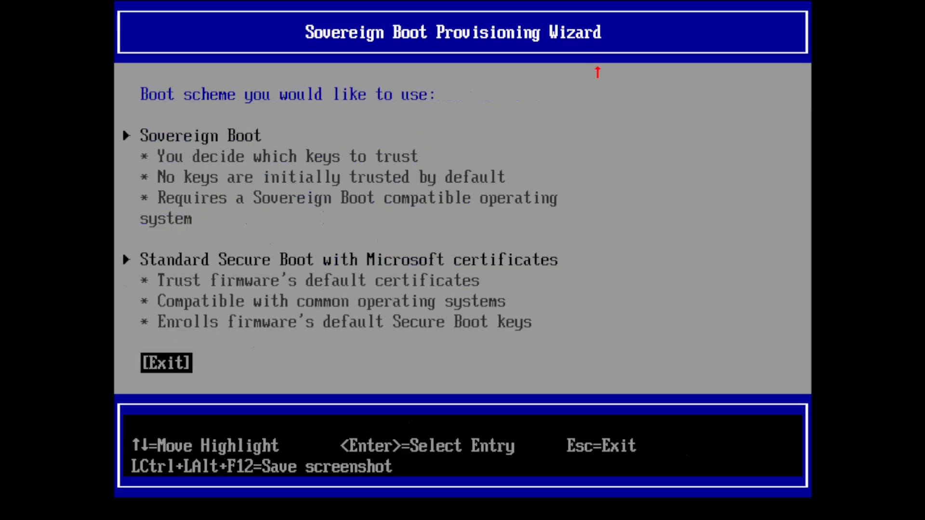
{"action": "key", "text": "Return"}
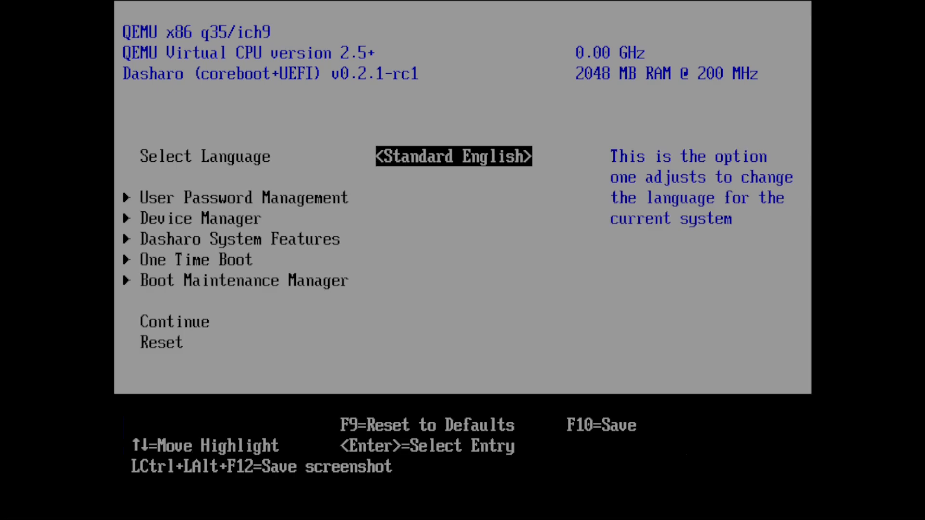
{"action": "key", "text": "Down"}
{"action": "key", "text": "Down"}
{"action": "key", "text": "Down"}
{"action": "key", "text": "Up"}
{"action": "key", "text": "Return"}
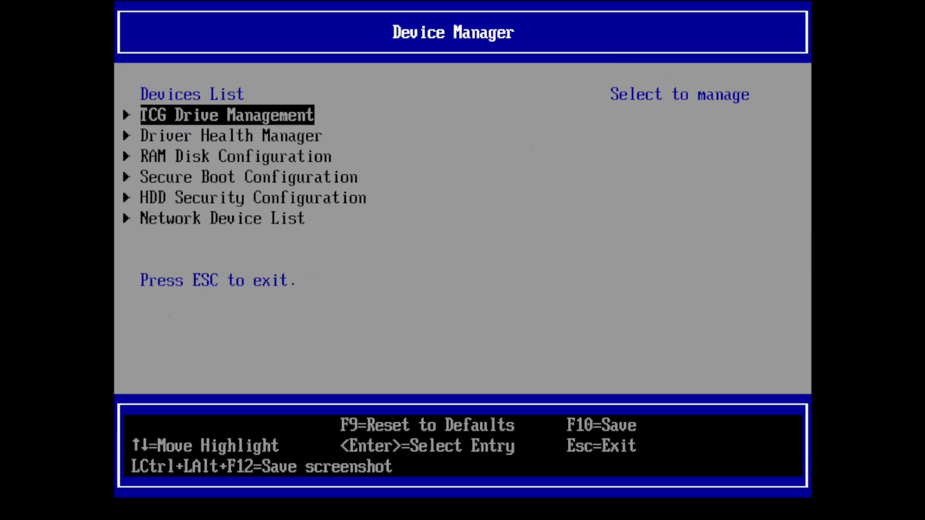
{"action": "key", "text": "Down"}
{"action": "key", "text": "Down"}
{"action": "key", "text": "Down"}
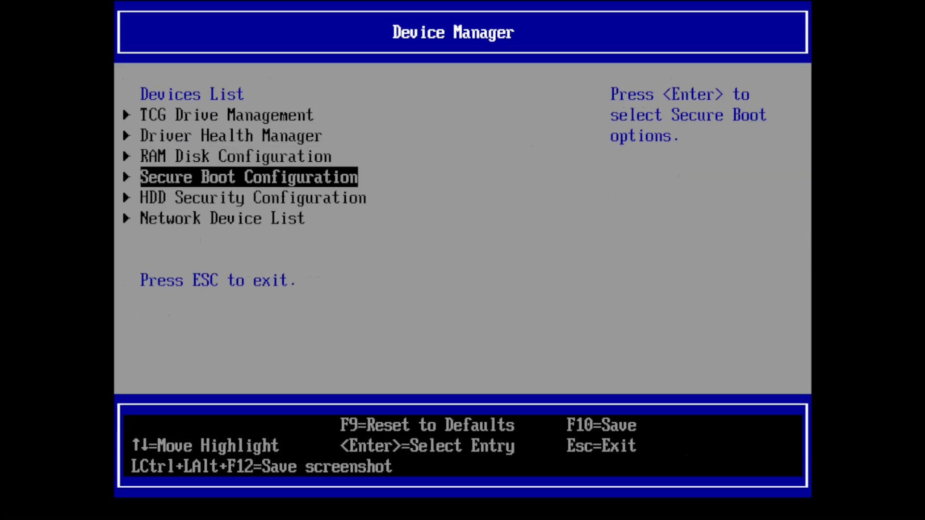
{"action": "key", "text": "Return"}
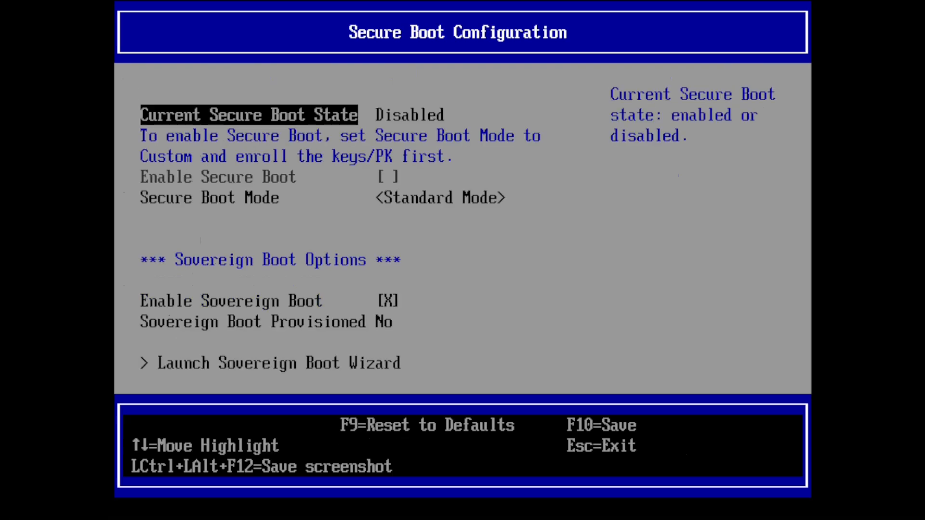
Disable Sovereign Boot, confirming the restoration of the default Secure Boot keys and databases.
{"action": "key", "text": "Down"}
{"action": "key", "text": "Down"}
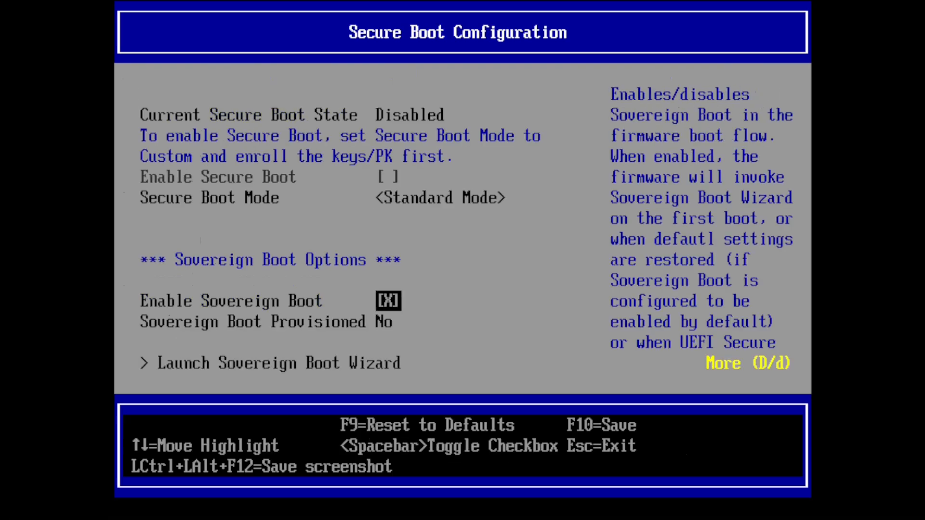
{"action": "key", "text": "space"}
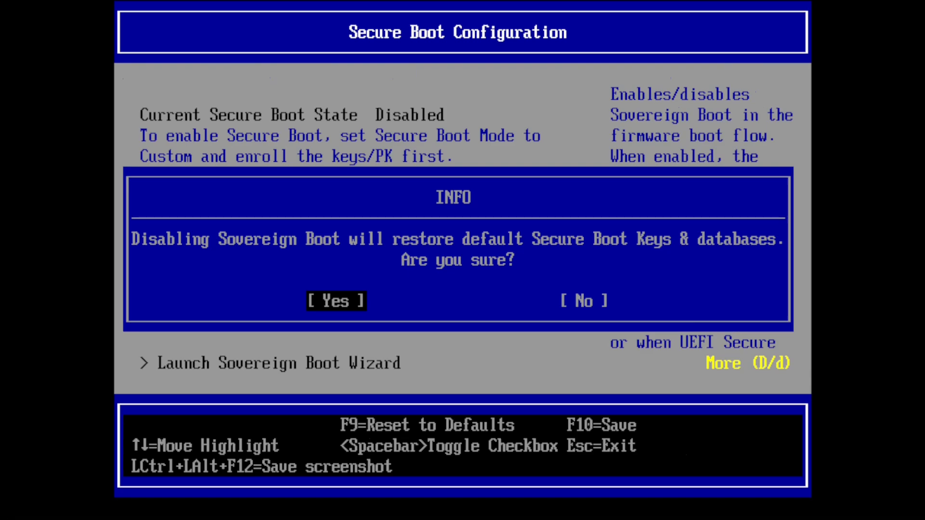
{"action": "key", "text": "Return"}
{"action": "key", "text": "Up"}
{"action": "key", "text": "Up"}
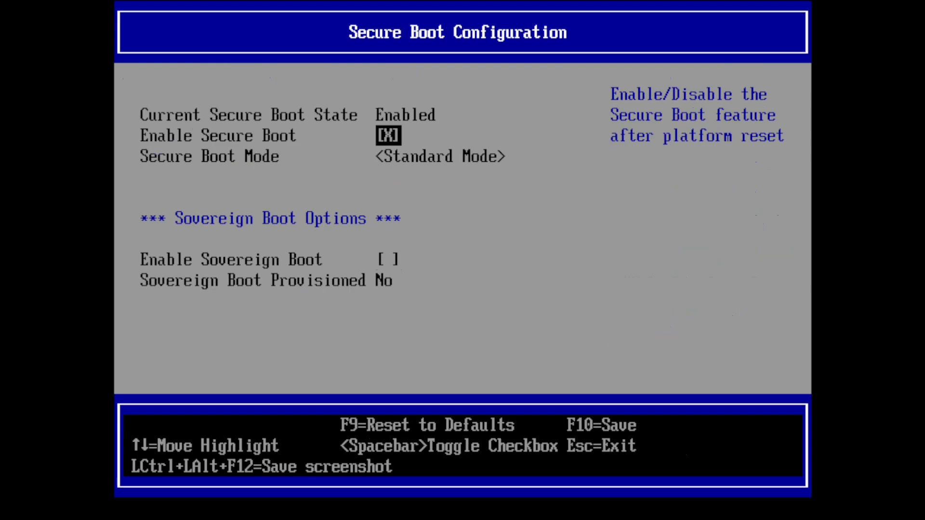
Return from Secure Boot Configuration to the main setup page and reset the platform.
{"action": "key", "text": "Escape"}
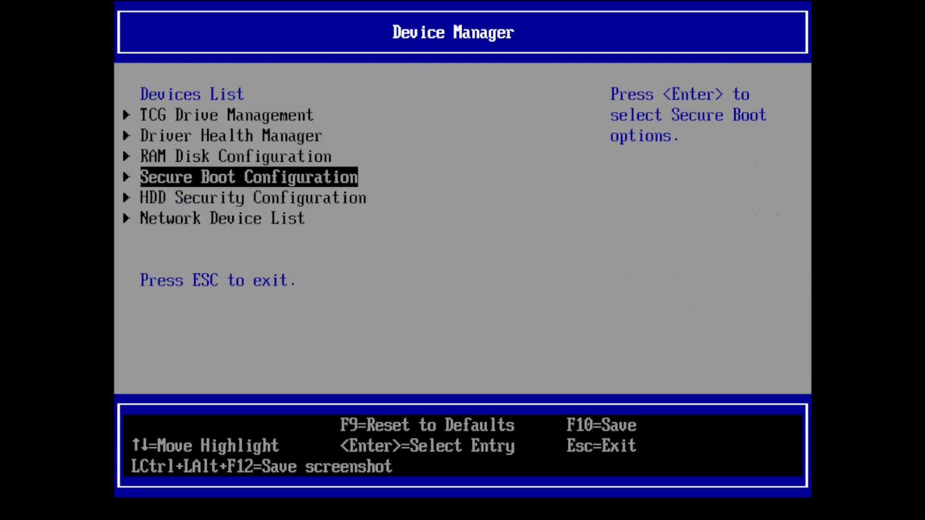
{"action": "key", "text": "Down"}
{"action": "key", "text": "Down"}
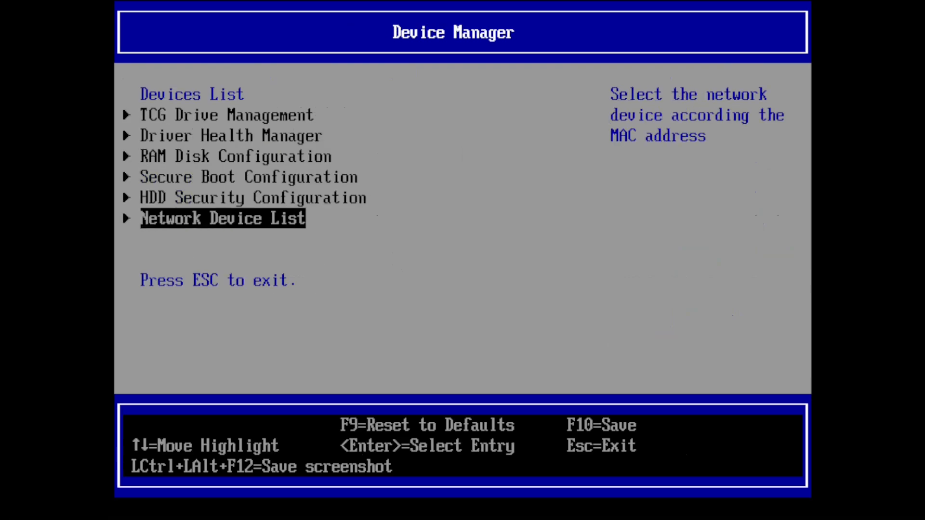
{"action": "key", "text": "Escape"}
{"action": "key", "text": "Down"}
{"action": "key", "text": "Down"}
{"action": "key", "text": "Down"}
{"action": "key", "text": "Down"}
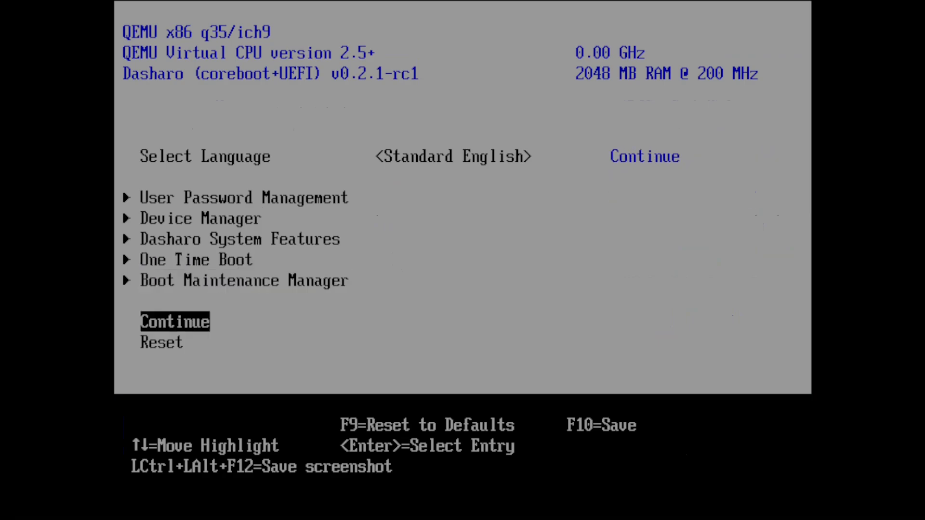
{"action": "key", "text": "Down"}
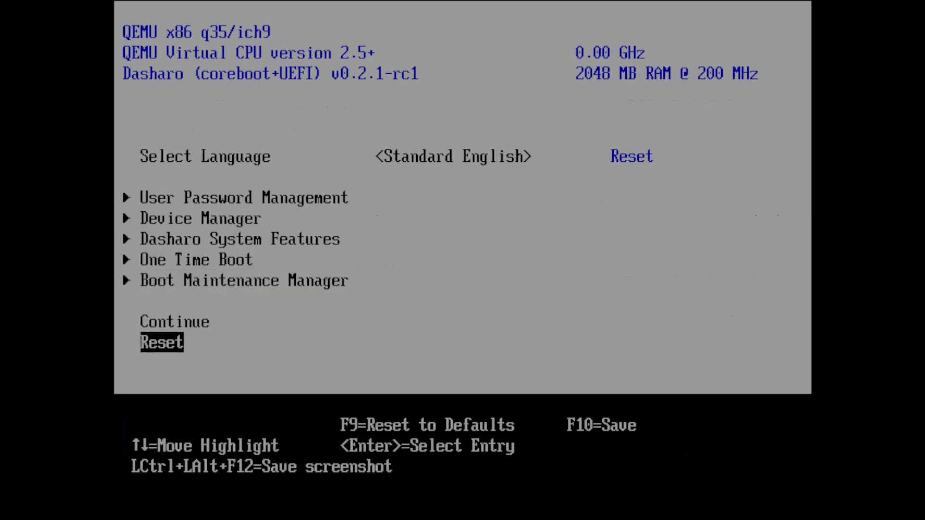
{"action": "key", "text": "Return"}
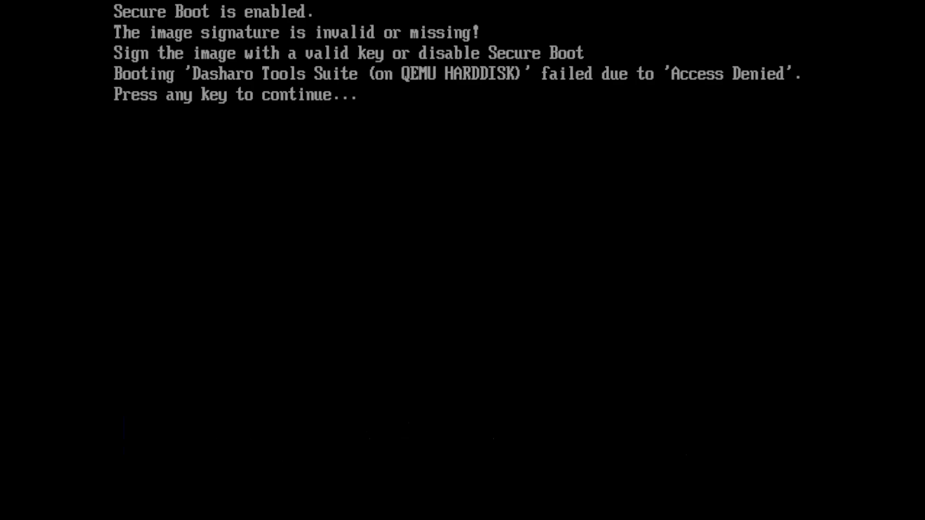
Dismiss the boot failure messages for both disk entries and enter the firmware setup.
{"action": "key", "text": "Return"}
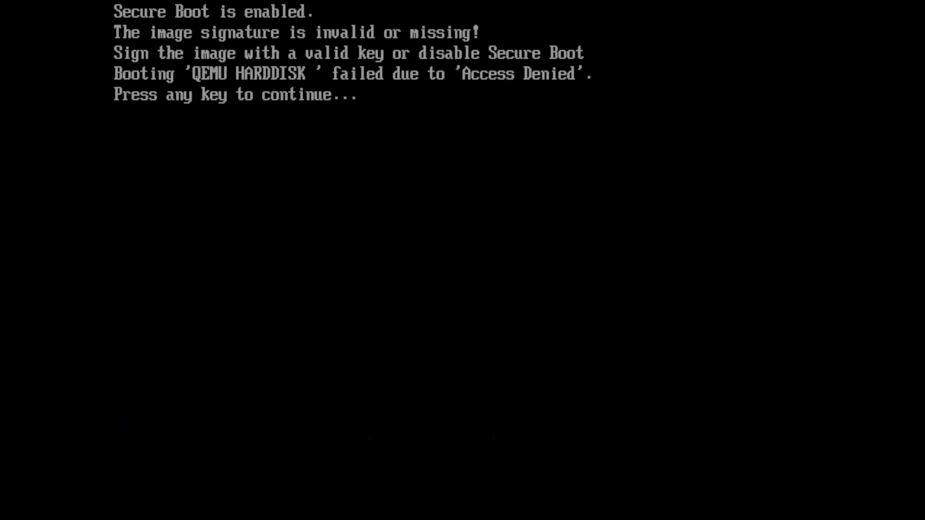
{"action": "key", "text": "Return"}
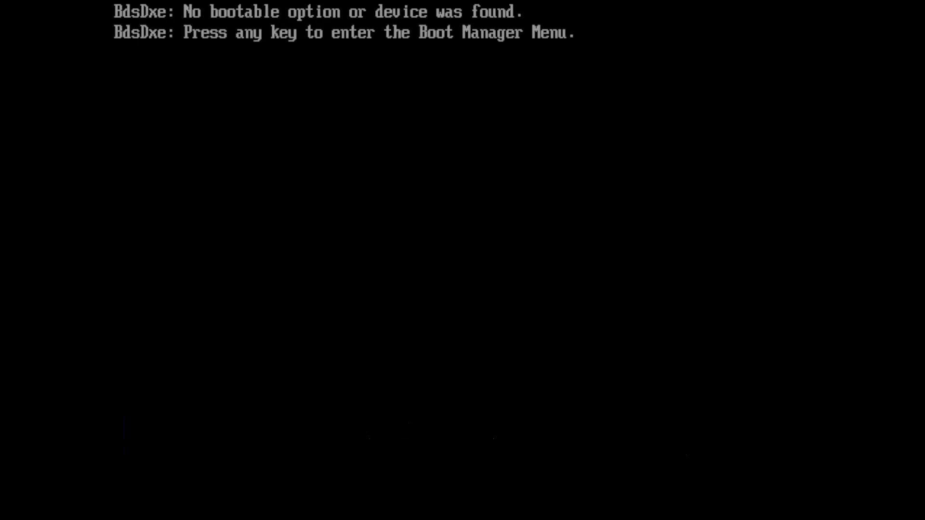
{"action": "key", "text": "Return"}
Open Secure Boot Configuration in the Device Manager.
{"action": "key", "text": "Down"}
{"action": "key", "text": "Down"}
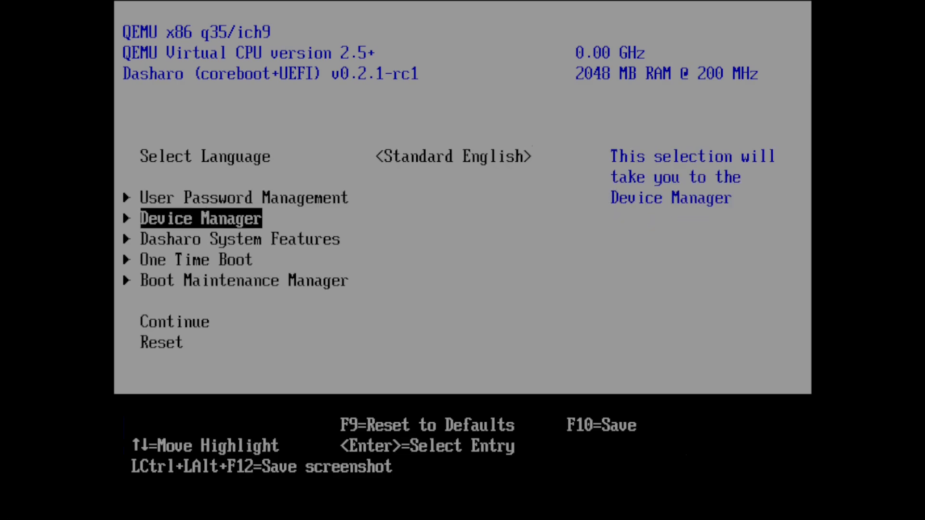
{"action": "key", "text": "Return"}
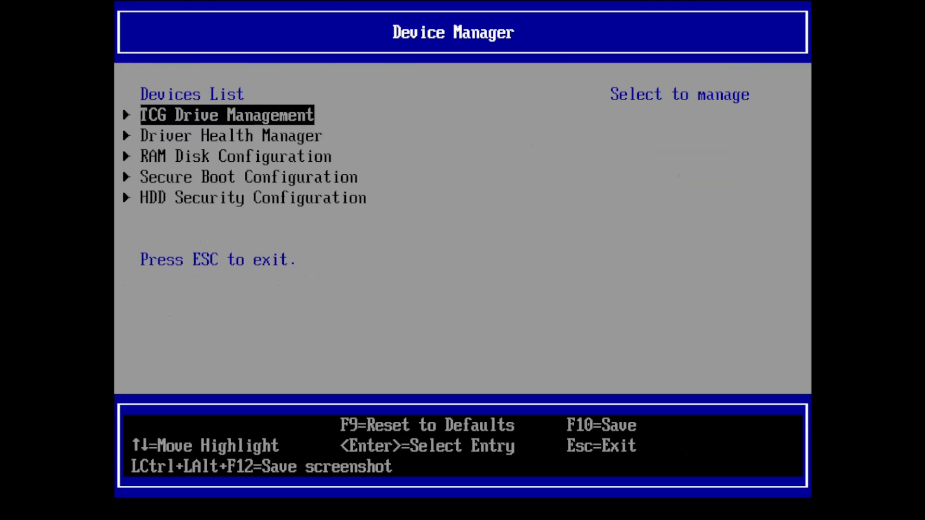
{"action": "key", "text": "Down"}
{"action": "key", "text": "Down"}
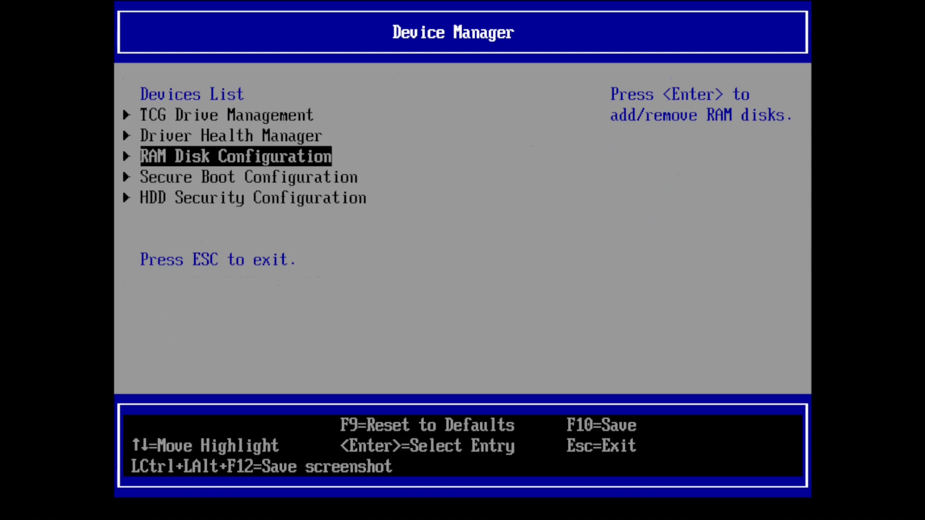
{"action": "key", "text": "Down"}
{"action": "key", "text": "Return"}
Enable Sovereign Boot and check its provisioning state.
{"action": "key", "text": "Down"}
{"action": "key", "text": "Down"}
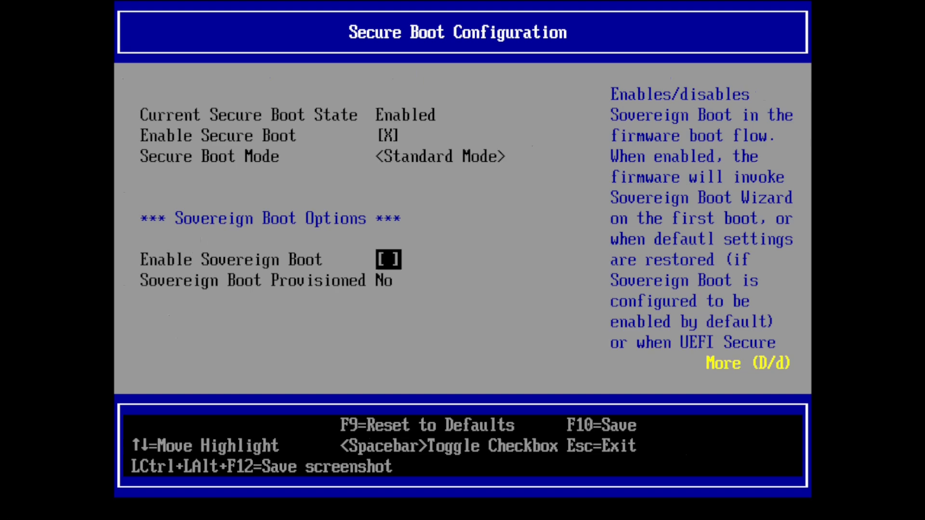
{"action": "key", "text": "space"}
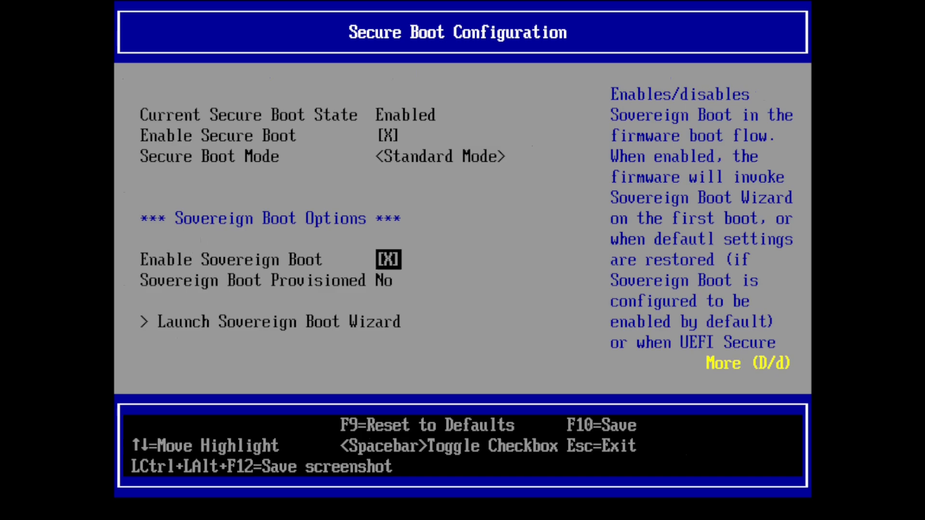
{"action": "key", "text": "Down"}
{"action": "key", "text": "Down"}
{"action": "key", "text": "Down"}
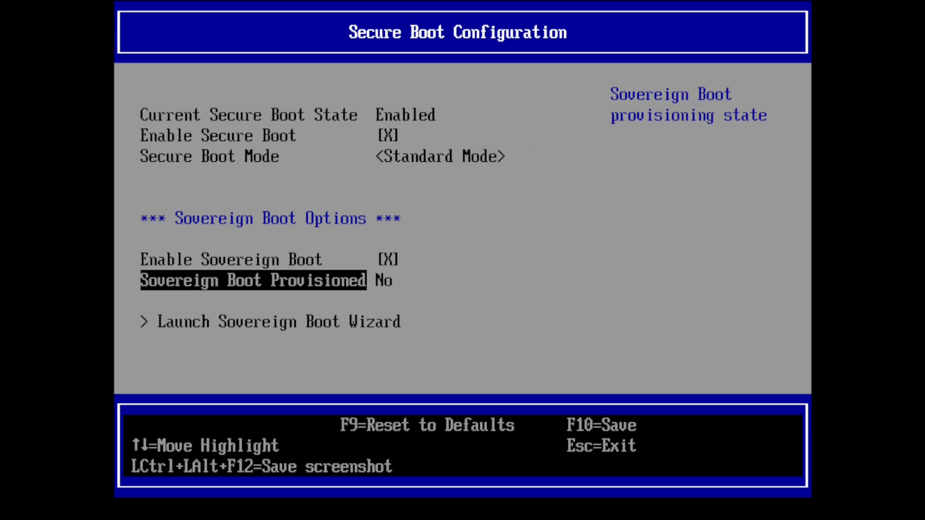
Leave Secure Boot Configuration and the Device Manager, and reset the platform from the main setup page.
{"action": "key", "text": "Escape"}
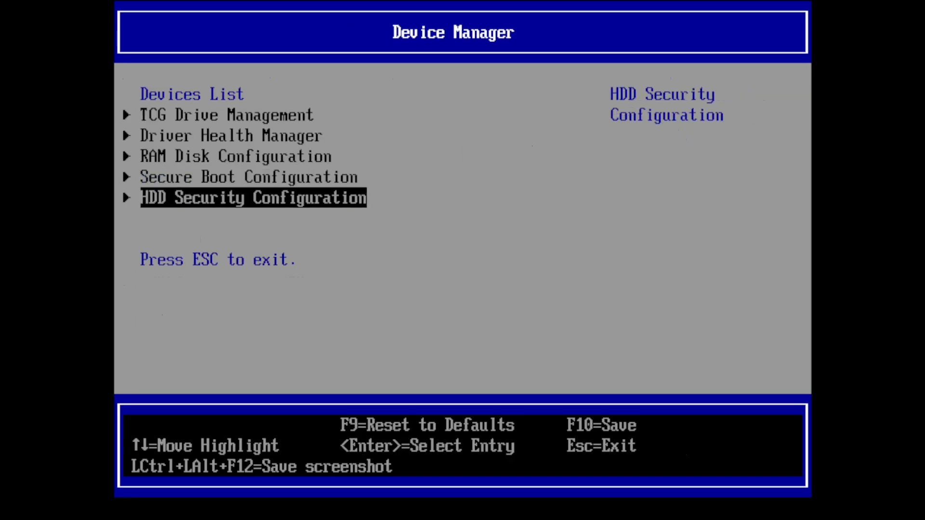
{"action": "key", "text": "Escape"}
{"action": "key", "text": "Down"}
{"action": "key", "text": "Down"}
{"action": "key", "text": "Down"}
{"action": "key", "text": "Down"}
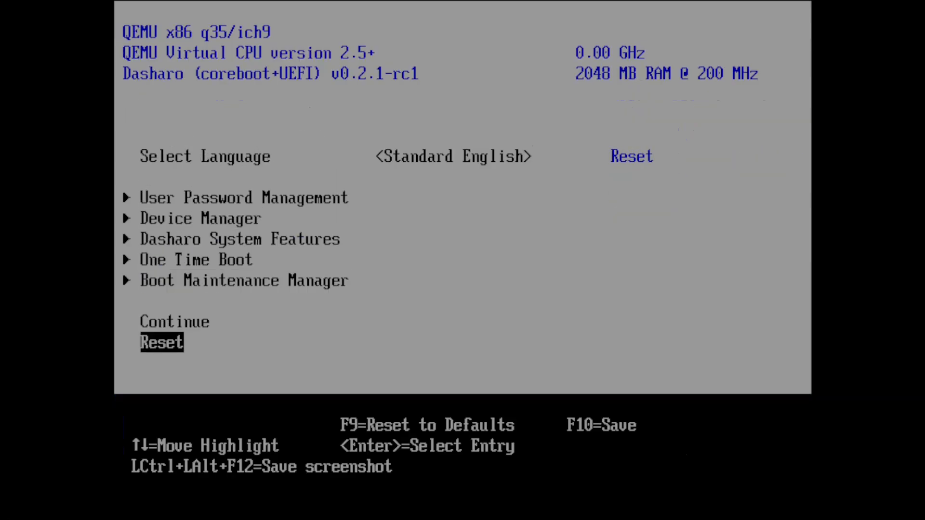
{"action": "key", "text": "Return"}
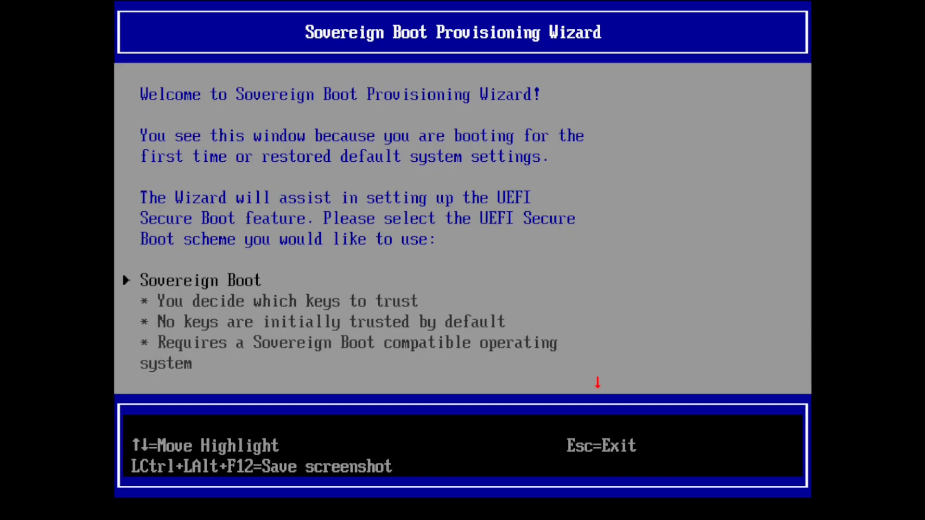
Exit the relaunched Sovereign Boot Provisioning Wizard and open Secure Boot Configuration in the Device Manager.
{"action": "key", "text": "Down"}
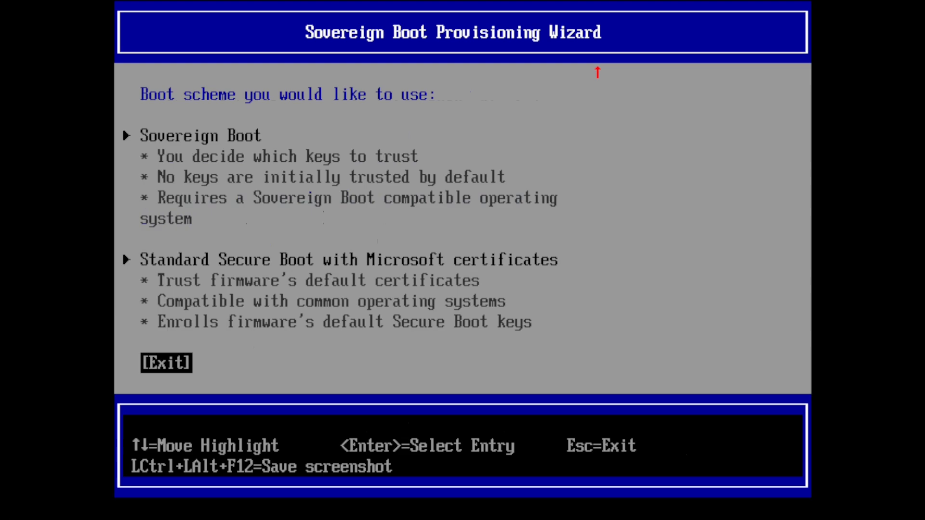
{"action": "key", "text": "Return"}
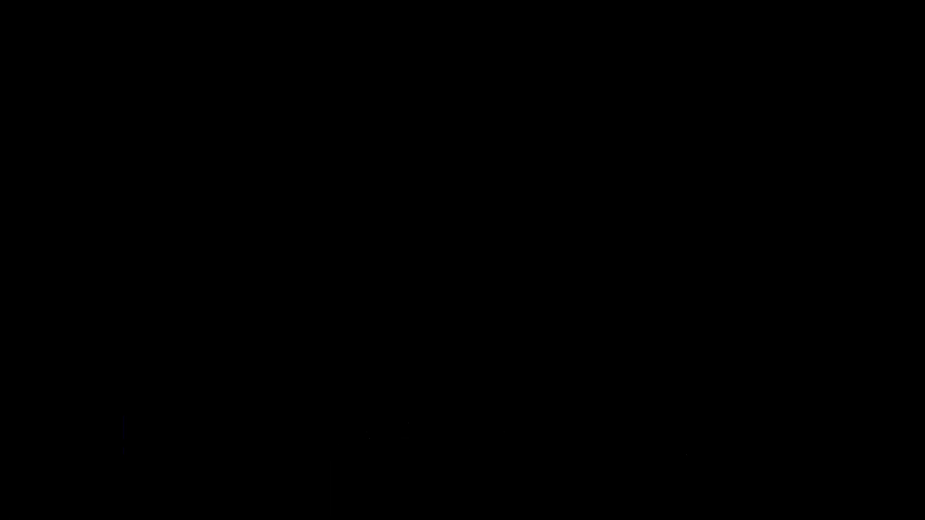
{"action": "key", "text": "Down"}
{"action": "key", "text": "Down"}
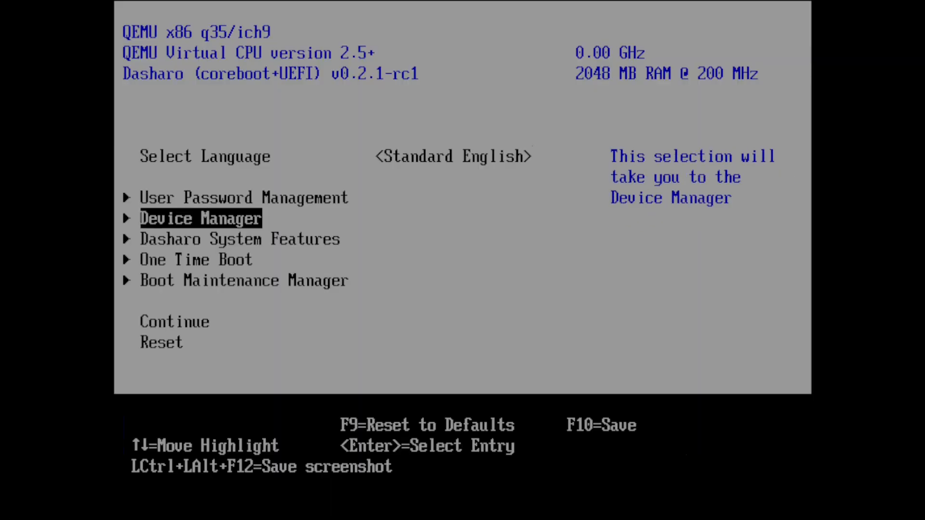
{"action": "key", "text": "Down"}
{"action": "key", "text": "Down"}
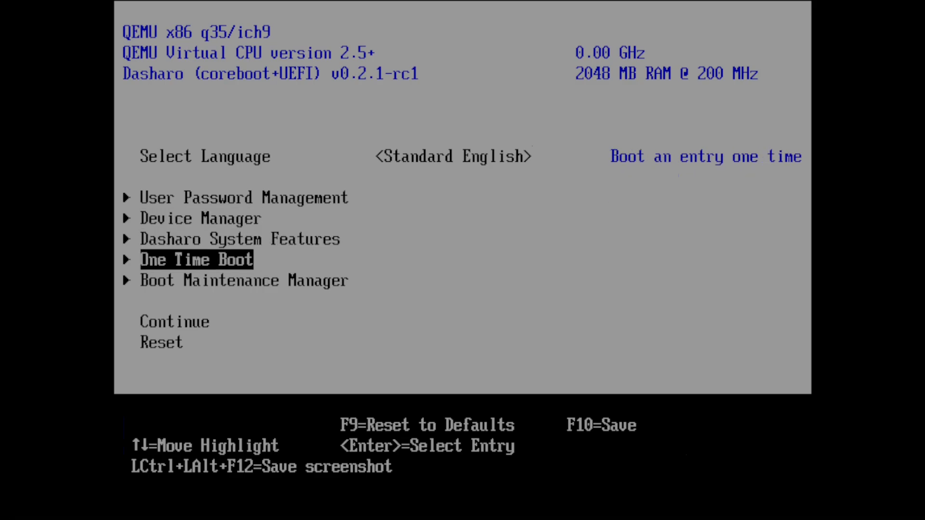
{"action": "key", "text": "Up"}
{"action": "key", "text": "Up"}
{"action": "key", "text": "Return"}
{"action": "key", "text": "Down"}
{"action": "key", "text": "Down"}
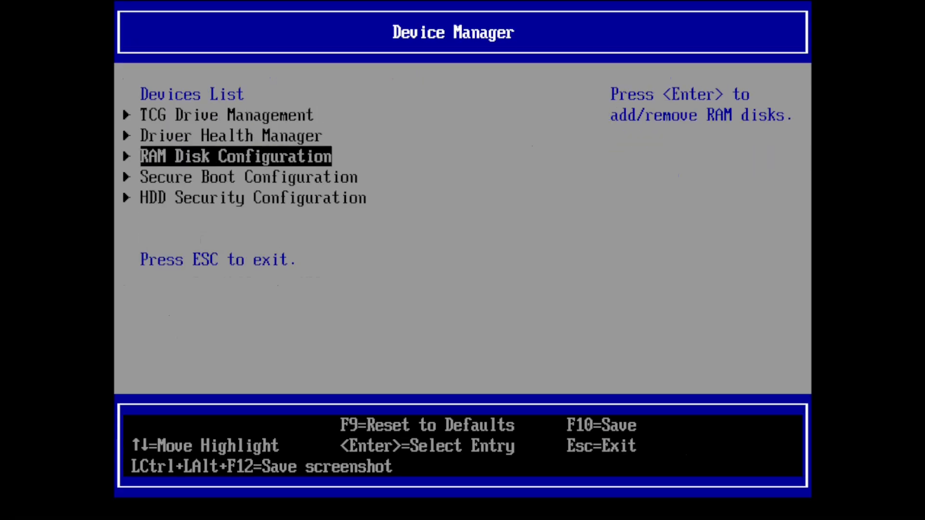
{"action": "key", "text": "Down"}
{"action": "key", "text": "Return"}
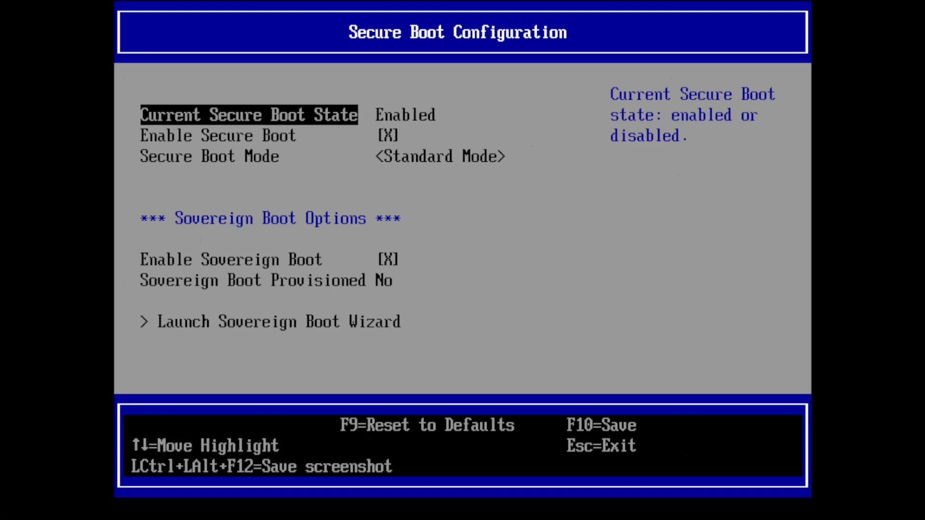
Disable Secure Boot while leaving Sovereign Boot enabled, and acknowledge the platform reset notice.
{"action": "key", "text": "Down"}
{"action": "key", "text": "space"}
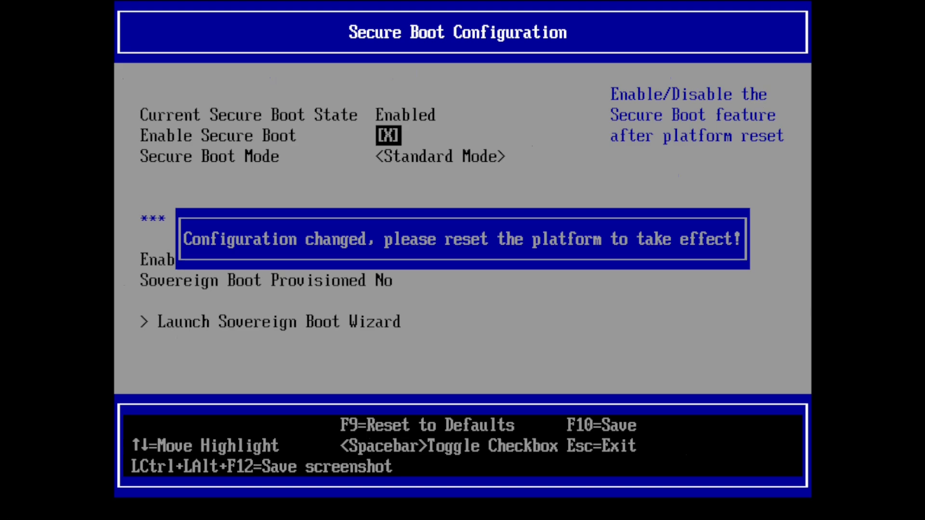
{"action": "key", "text": "Return"}
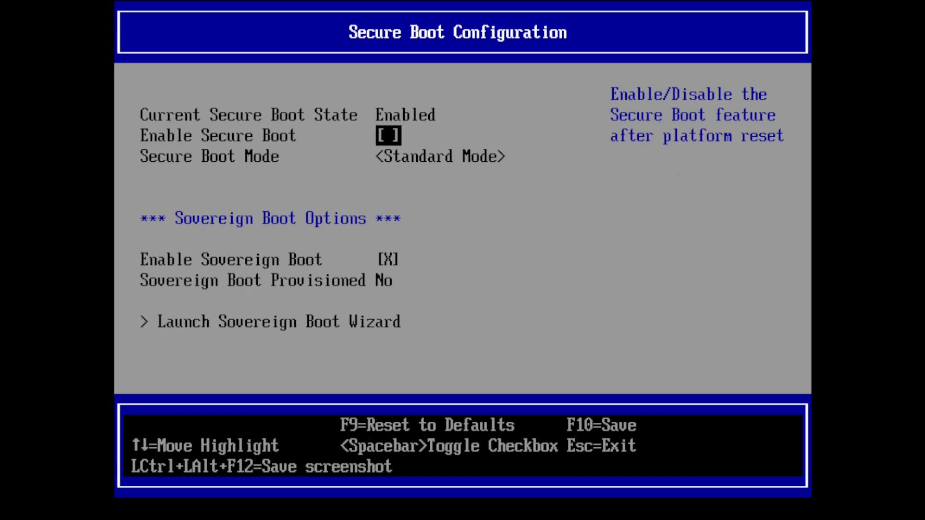
Reset the platform from the main setup page and exit the Sovereign Boot Provisioning Wizard to the setup menu.
{"action": "key", "text": "Escape"}
{"action": "key", "text": "Down"}
{"action": "key", "text": "Down"}
{"action": "key", "text": "Down"}
{"action": "key", "text": "Down"}
{"action": "key", "text": "Down"}
{"action": "key", "text": "Return"}
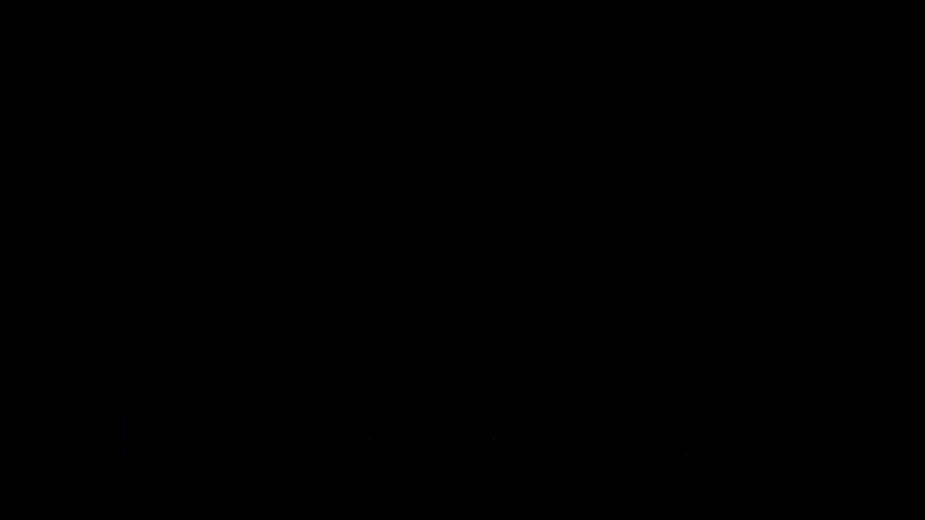
{"action": "key", "text": "Up"}
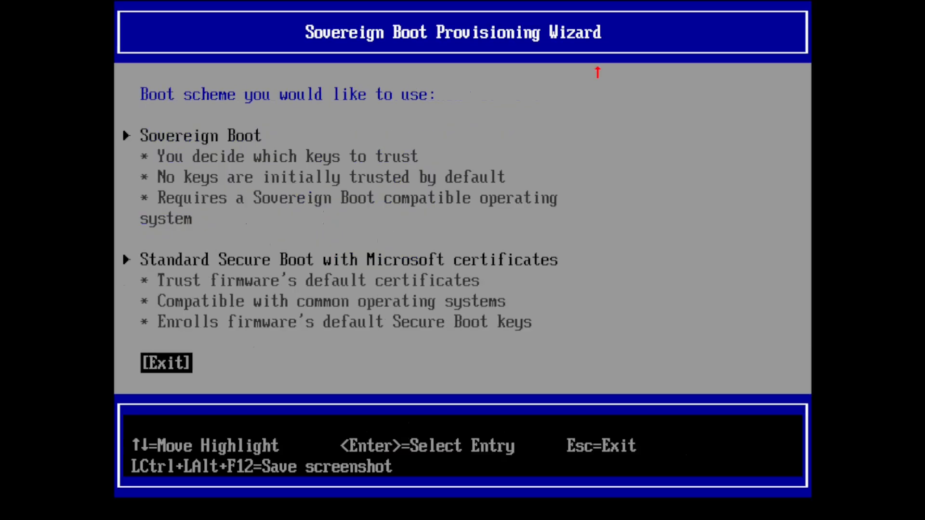
{"action": "key", "text": "Return"}
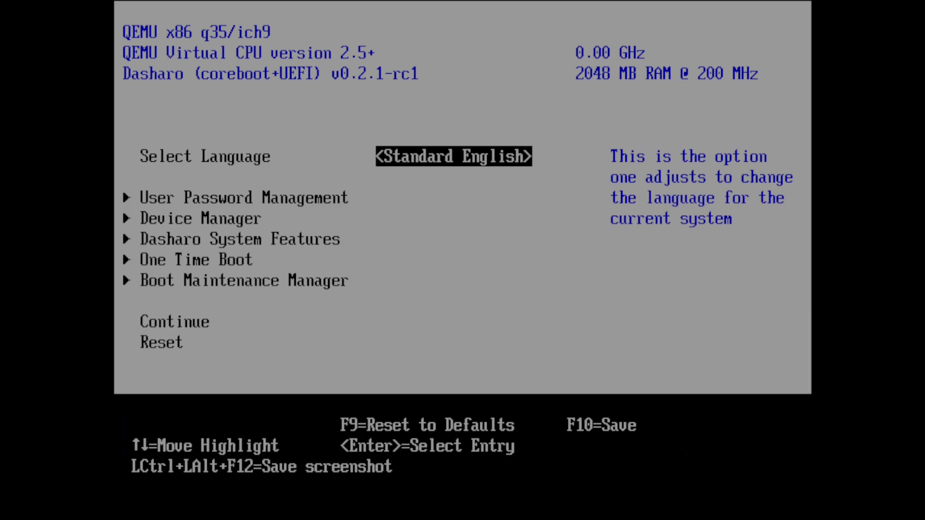
Open the Boot Maintenance Manager from the main setup page.
{"action": "key", "text": "Down"}
{"action": "key", "text": "Down"}
{"action": "key", "text": "Down"}
{"action": "key", "text": "Down"}
{"action": "key", "text": "Down"}
{"action": "key", "text": "Return"}
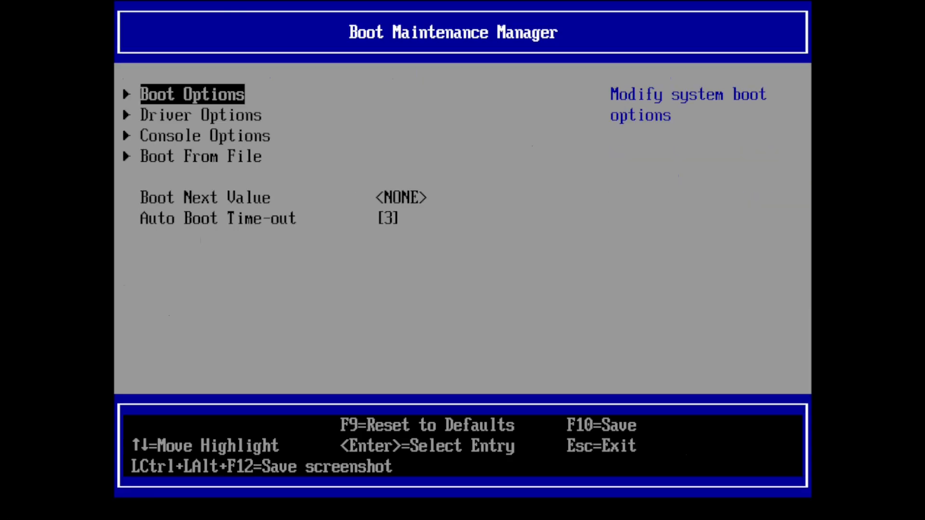
{"action": "key", "text": "Return"}
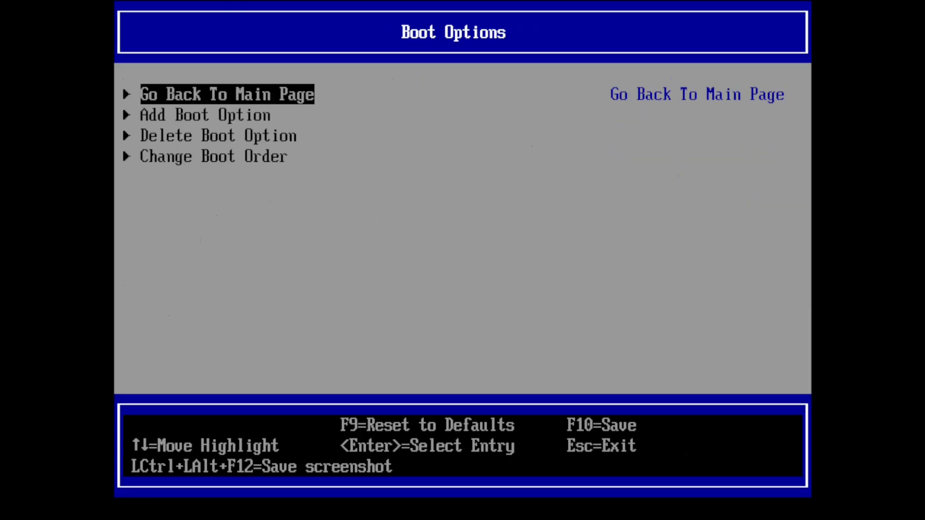
{"action": "key", "text": "Escape"}
Boot Shell.efi from the NO VOLUME LABEL volume using Boot From File, and skip startup.nsh to reach the shell prompt.
{"action": "key", "text": "Down"}
{"action": "key", "text": "Down"}
{"action": "key", "text": "Down"}
{"action": "key", "text": "Return"}
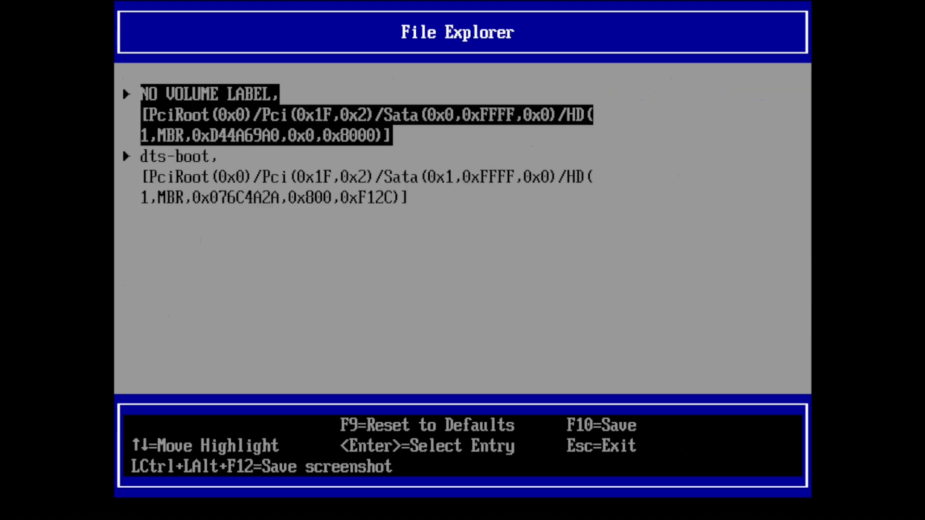
{"action": "key", "text": "Return"}
{"action": "key", "text": "Down"}
{"action": "key", "text": "Down"}
{"action": "key", "text": "Return"}
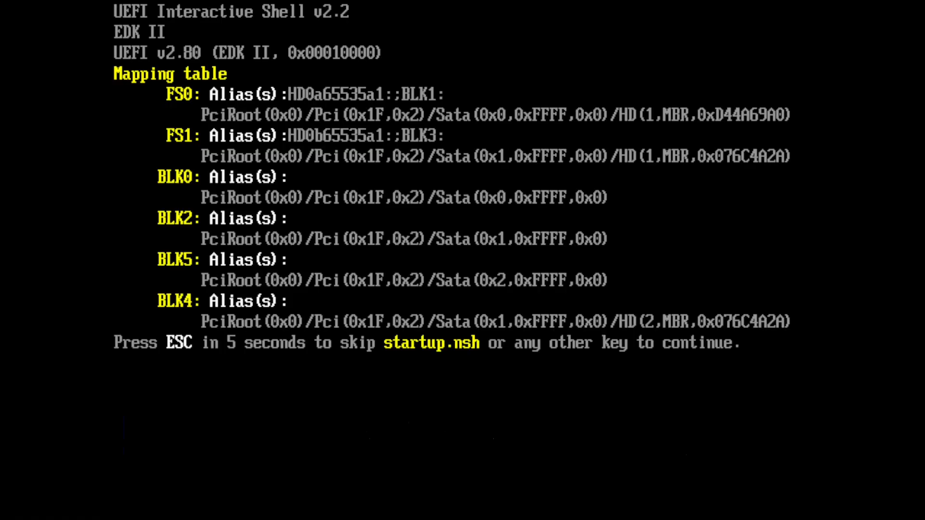
{"action": "key", "text": "Escape"}
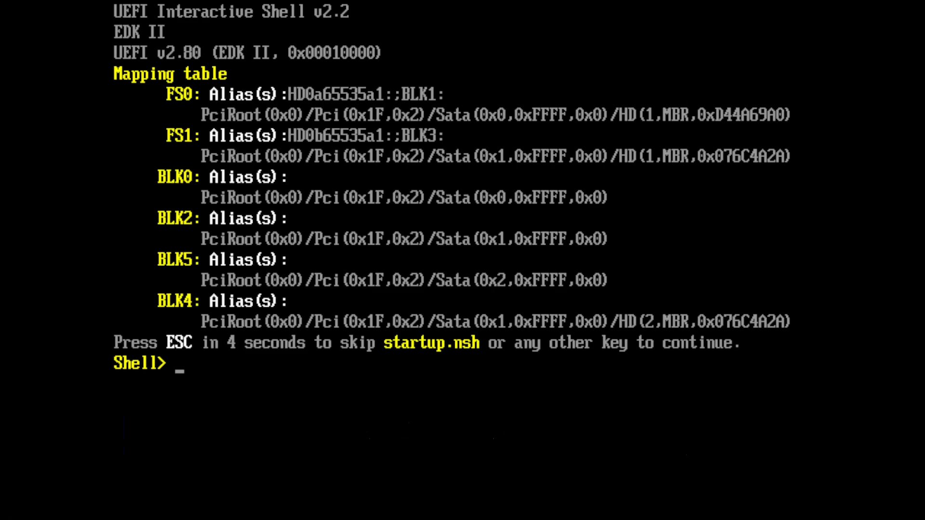
Set the non-volatile boot-service variable SvBootConfig, GUID B57031B9-1ABB-45F8-A9CB-AC5AAD72AD31, to 0101 with setvar, and exit the shell to the main setup page.
{"action": "type", "text": "setvar SvBootConfig -guid B57031B9-1ABB-45F8-A9CB-AC5AAD72AD31 -bs -nv =0101"}
{"action": "key", "text": "Return"}
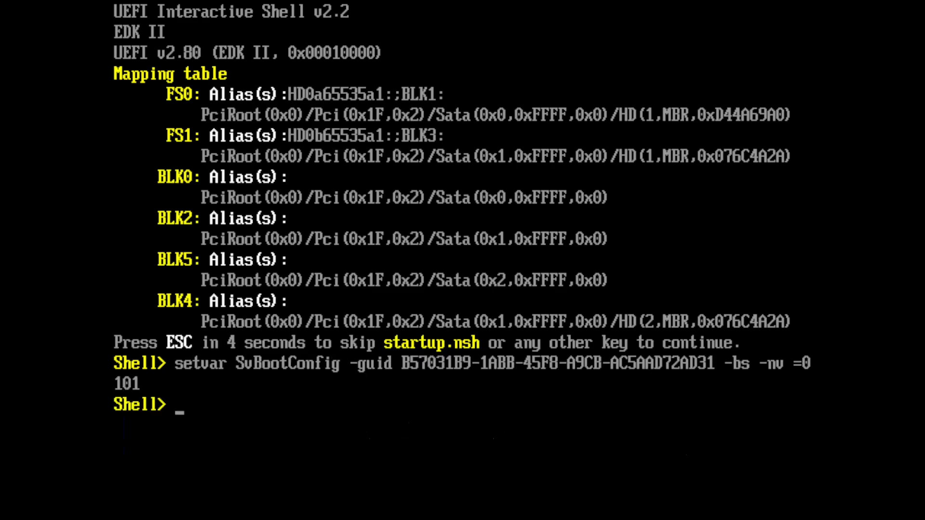
{"action": "type", "text": "exit"}
{"action": "key", "text": "Return"}
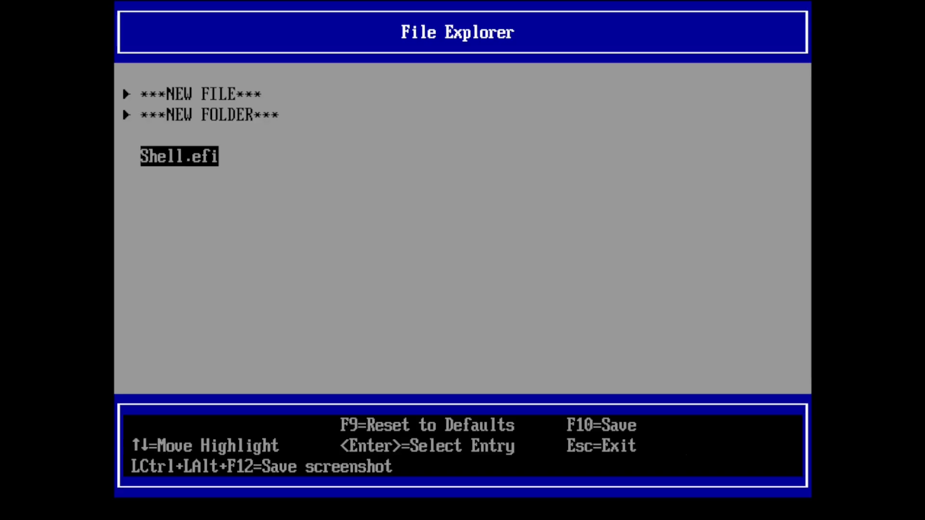
{"action": "key", "text": "Escape"}
{"action": "key", "text": "Escape"}
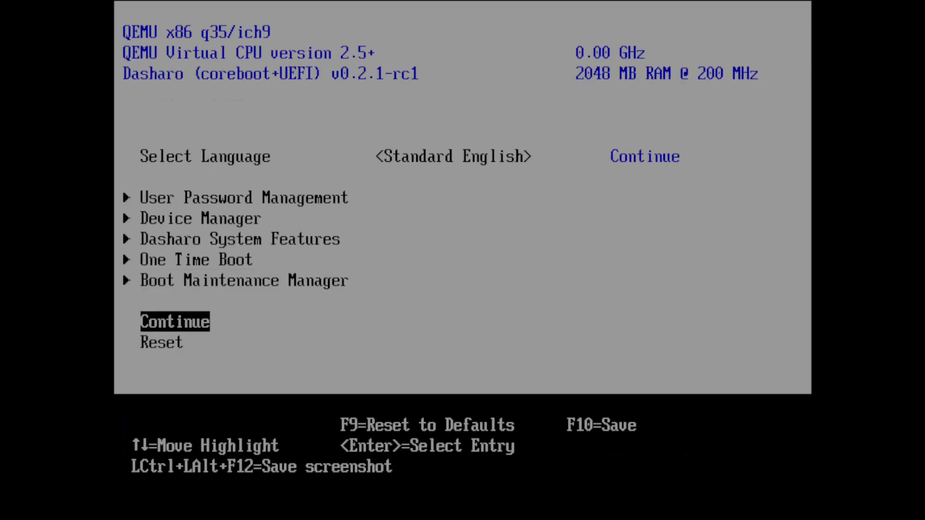
Open Secure Boot Configuration in the Device Manager.
{"action": "key", "text": "Up"}
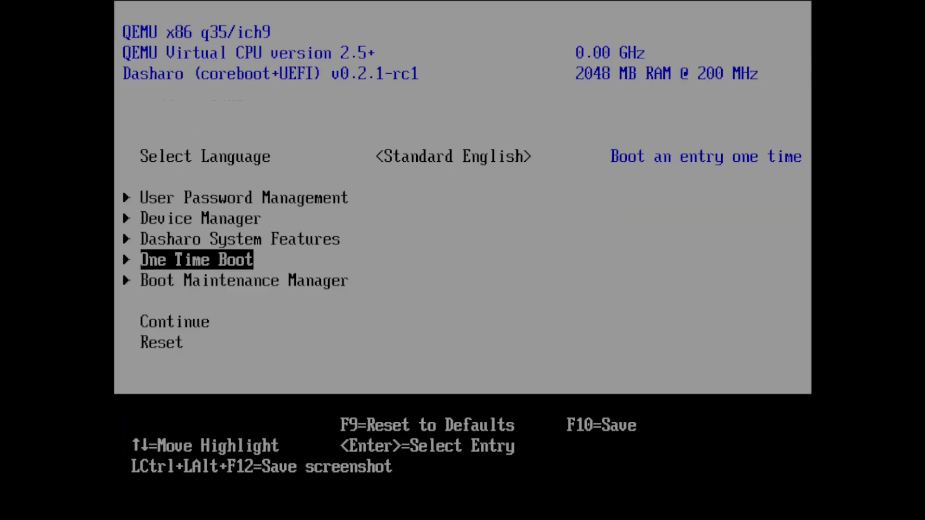
{"action": "key", "text": "Down"}
{"action": "key", "text": "Up"}
{"action": "key", "text": "Up"}
{"action": "key", "text": "Up"}
{"action": "key", "text": "Return"}
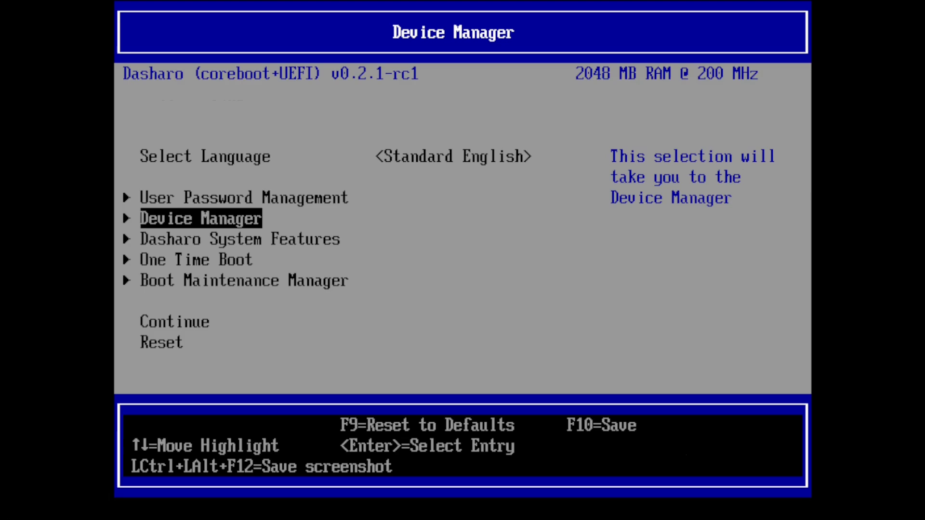
{"action": "key", "text": "Down"}
{"action": "key", "text": "Down"}
{"action": "key", "text": "Return"}
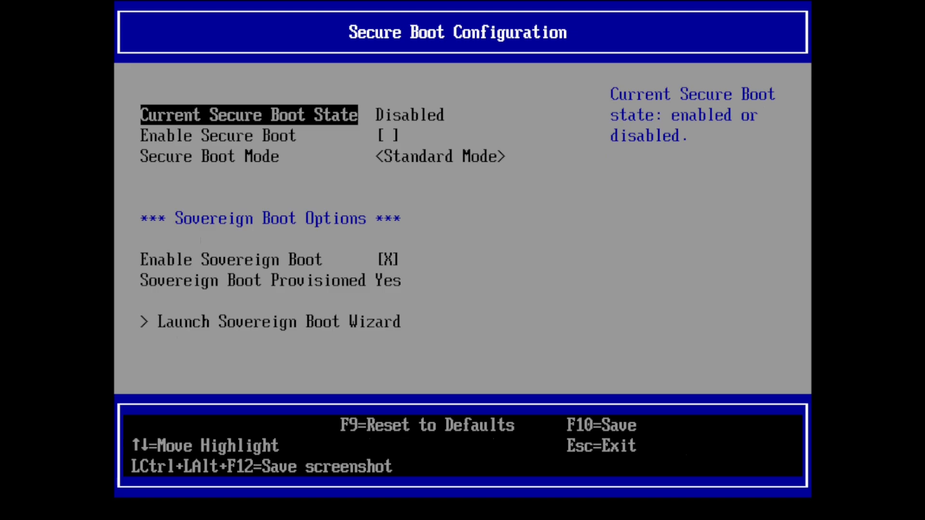
Load the default configuration on the Secure Boot Configuration page and save the changes.
{"action": "key", "text": "Down"}
{"action": "key", "text": "Down"}
{"action": "key", "text": "Down"}
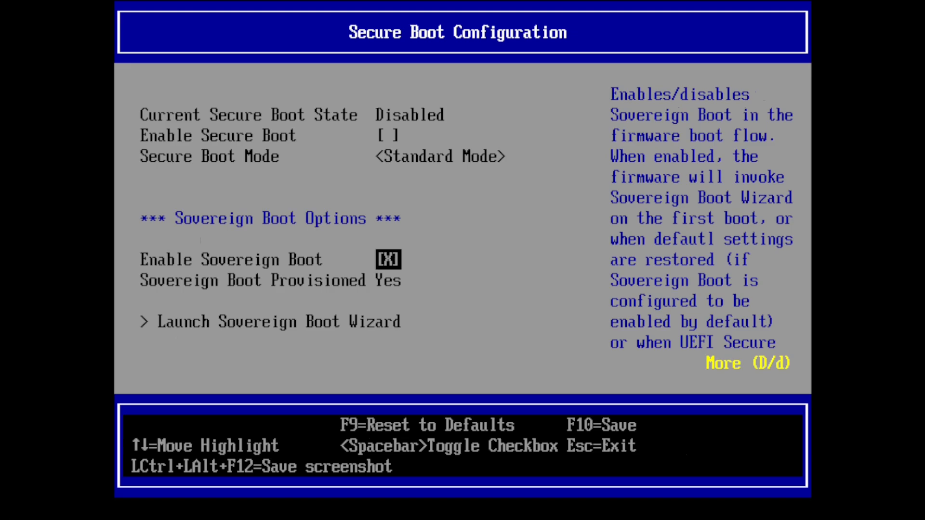
{"action": "key", "text": "F9"}
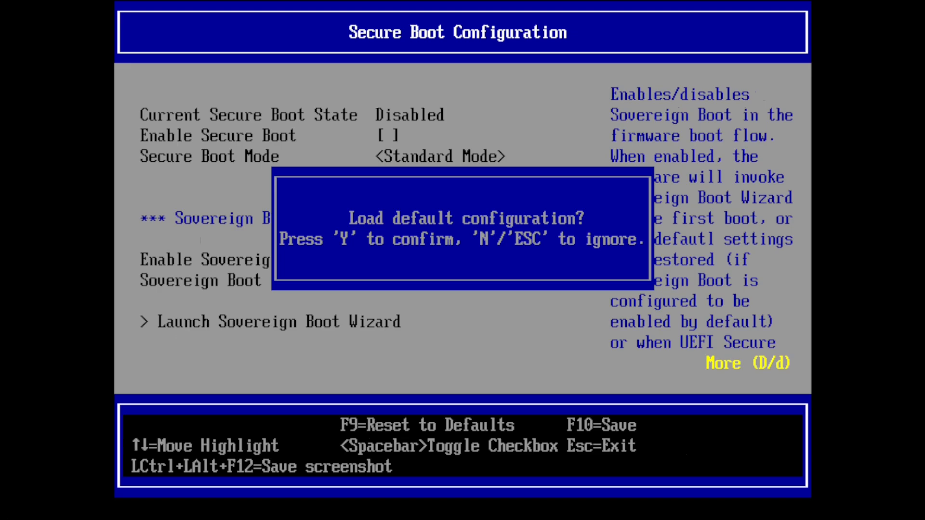
{"action": "key", "text": "y"}
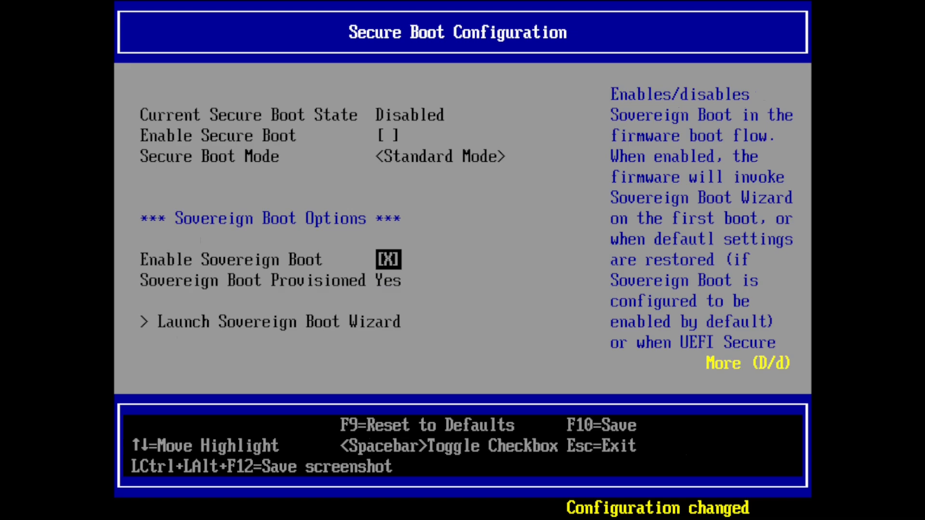
{"action": "key", "text": "F10"}
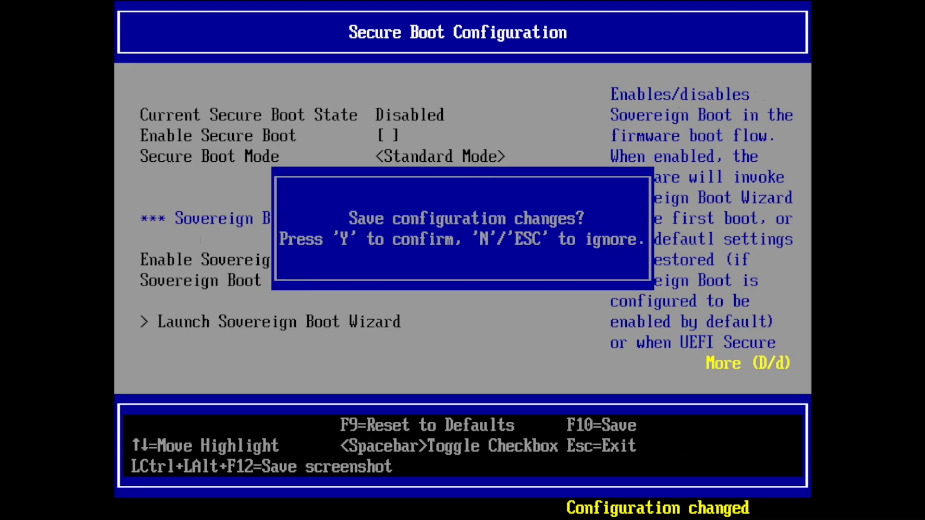
{"action": "key", "text": "y"}
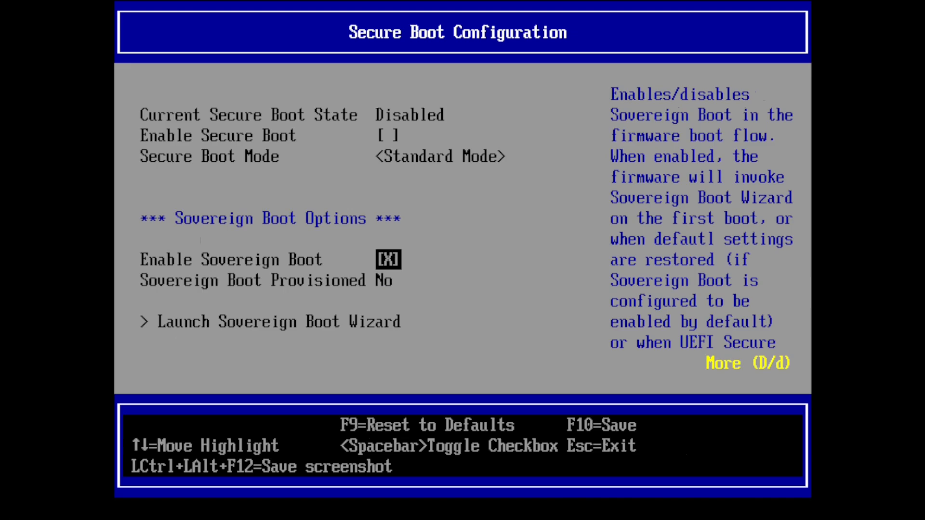
Leave Secure Boot Configuration for the main setup page and reset the platform.
{"action": "key", "text": "Escape"}
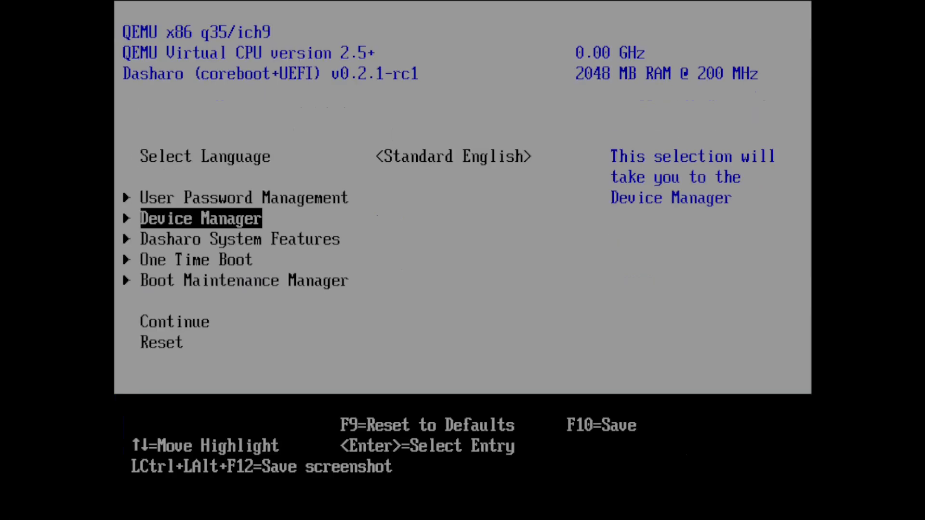
{"action": "key", "text": "Down"}
{"action": "key", "text": "Down"}
{"action": "key", "text": "Down"}
{"action": "key", "text": "Down"}
{"action": "key", "text": "Down"}
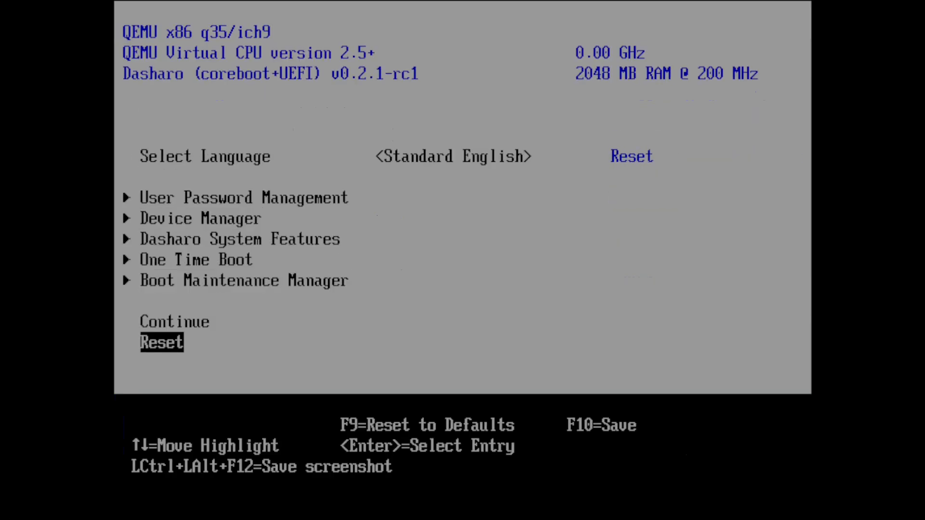
{"action": "key", "text": "Return"}
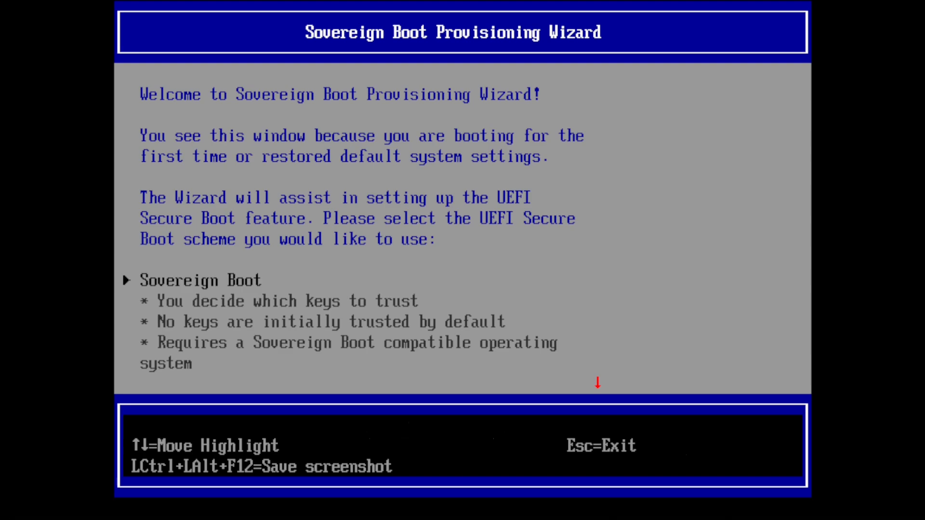
Exit the Sovereign Boot Provisioning Wizard to the setup menu without choosing a Secure Boot scheme.
{"action": "key", "text": "Down"}
{"action": "key", "text": "Down"}
{"action": "key", "text": "Down"}
{"action": "key", "text": "Down"}
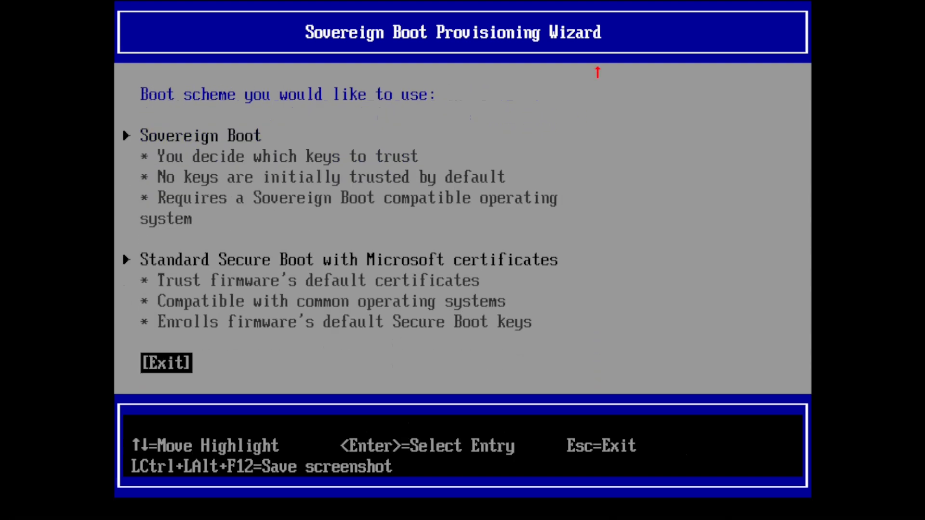
{"action": "key", "text": "Return"}
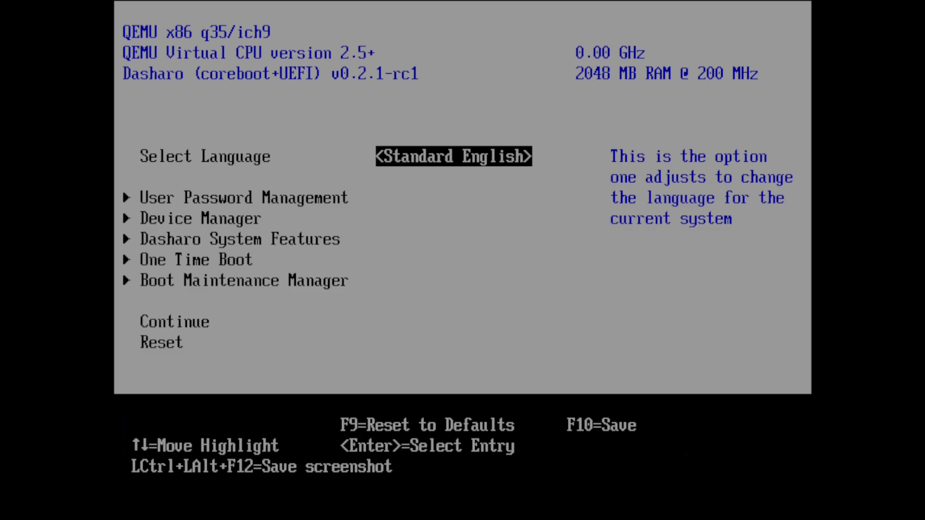
Open Secure Boot Configuration through the Device Manager to check the Sovereign Boot enabled and provisioned states.
{"action": "key", "text": "Down"}
{"action": "key", "text": "Down"}
{"action": "key", "text": "Down"}
{"action": "key", "text": "Up"}
{"action": "key", "text": "Return"}
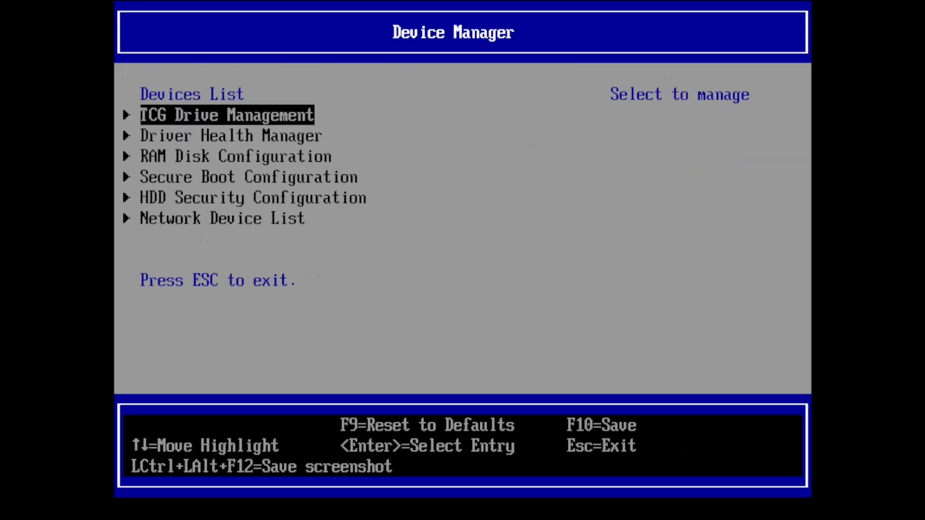
{"action": "key", "text": "Down"}
{"action": "key", "text": "Down"}
{"action": "key", "text": "Down"}
{"action": "key", "text": "Return"}
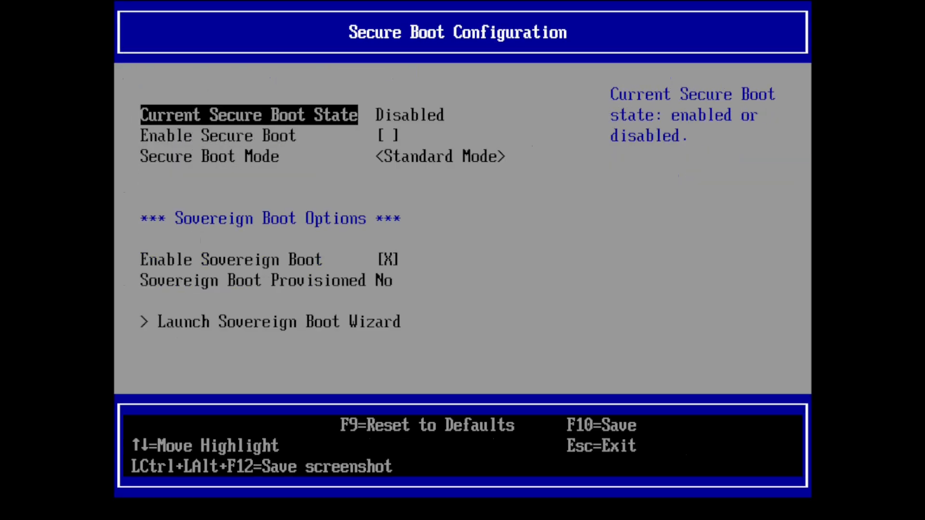